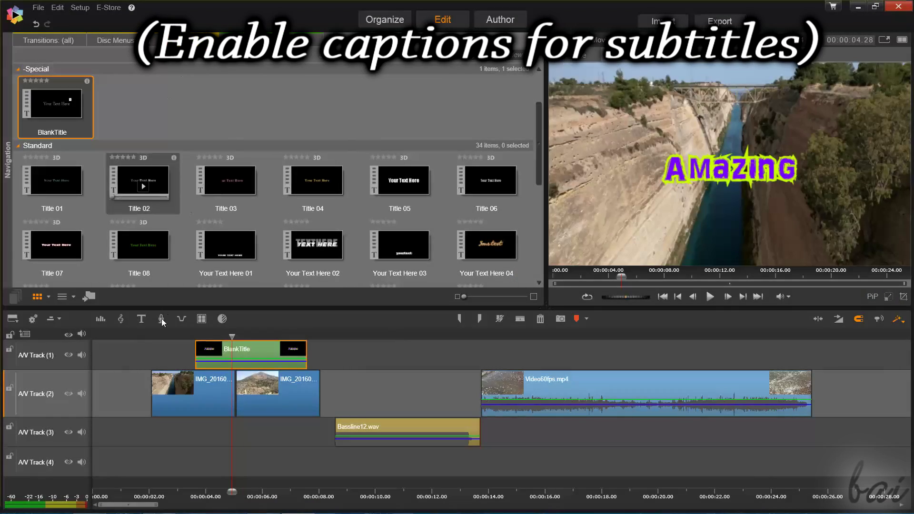
Preview the project from the start, select several clips, and open the BlankTitle clip for editing.
{"action": "left_click", "coordinate": [111, 333]}
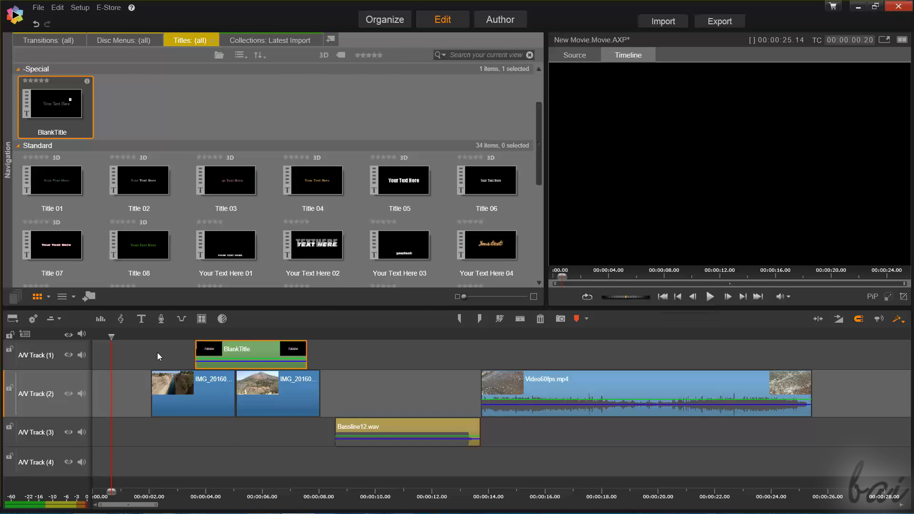
{"action": "left_click_drag", "start_coordinate": [113, 337], "coordinate": [198, 336]}
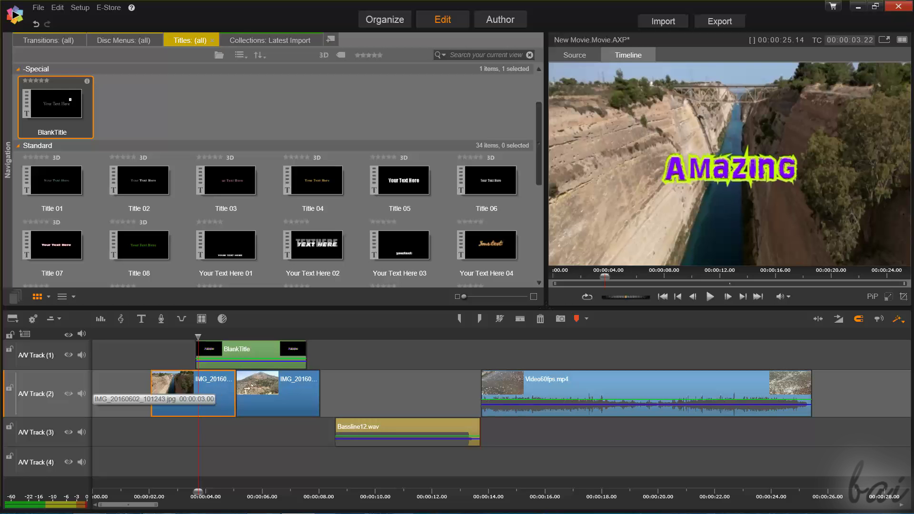
{"action": "left_click", "coordinate": [290, 396]}
{"action": "left_click", "coordinate": [411, 429]}
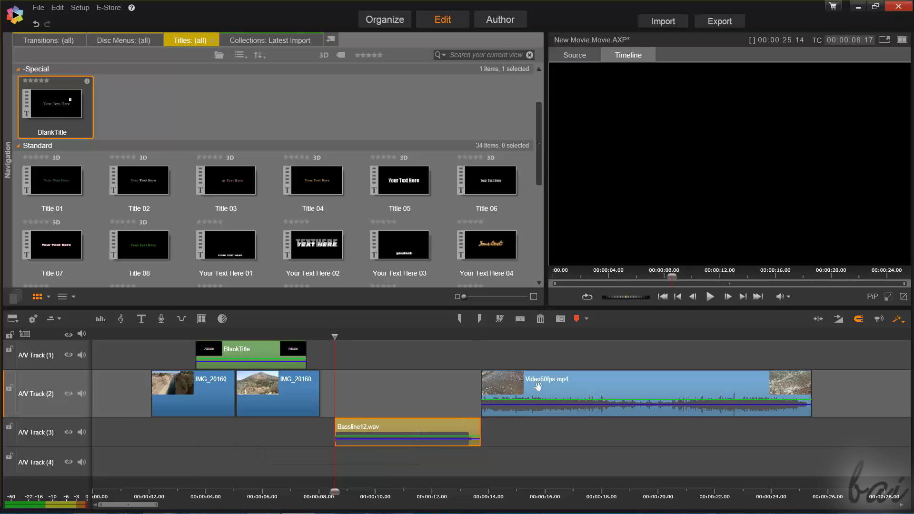
{"action": "left_click", "coordinate": [607, 393]}
{"action": "double_click", "coordinate": [278, 348]}
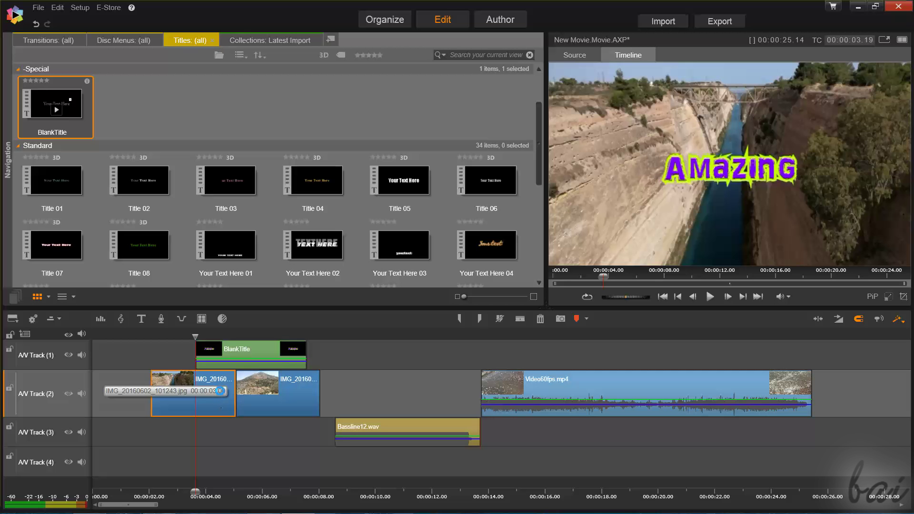
Browse the title's Enter, Emphasis and Exit motions, then close the editor and hide A/V Track (1).
{"action": "double_click", "coordinate": [220, 391]}
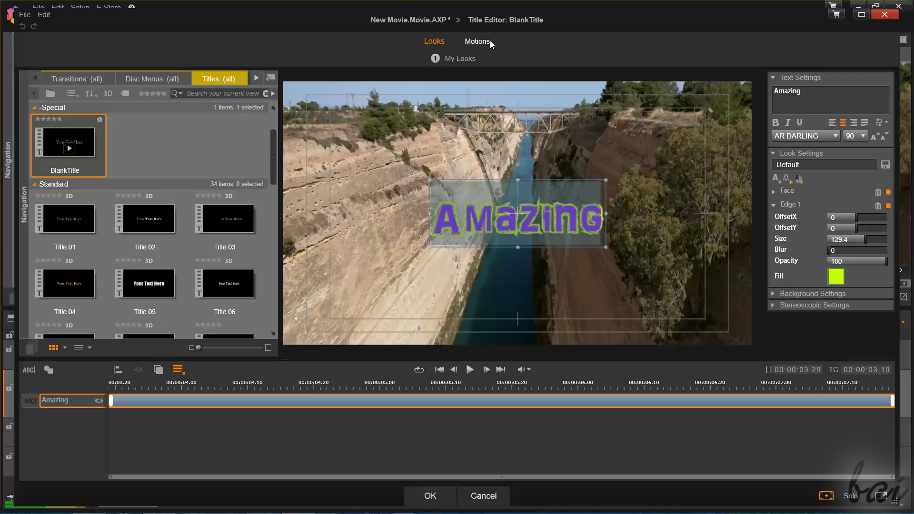
{"action": "left_click", "coordinate": [484, 42]}
{"action": "left_click", "coordinate": [415, 59]}
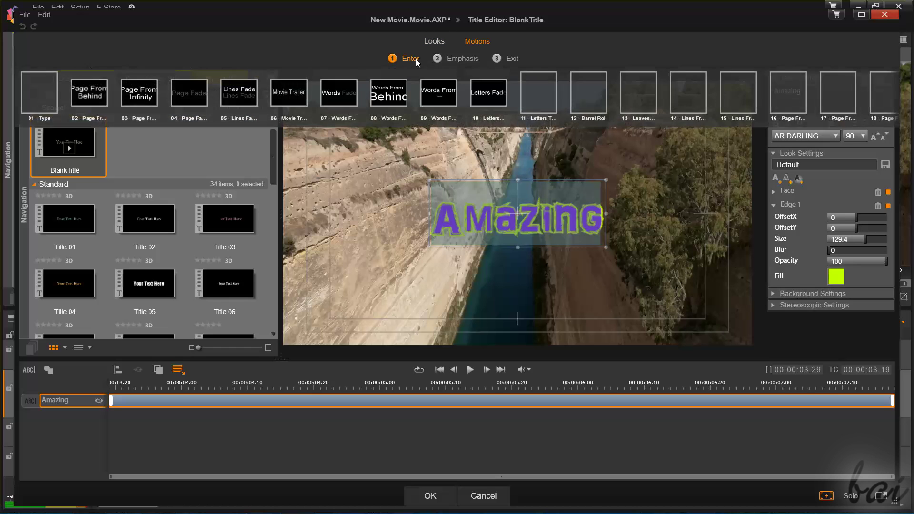
{"action": "left_click", "coordinate": [455, 59]}
{"action": "left_click", "coordinate": [499, 57]}
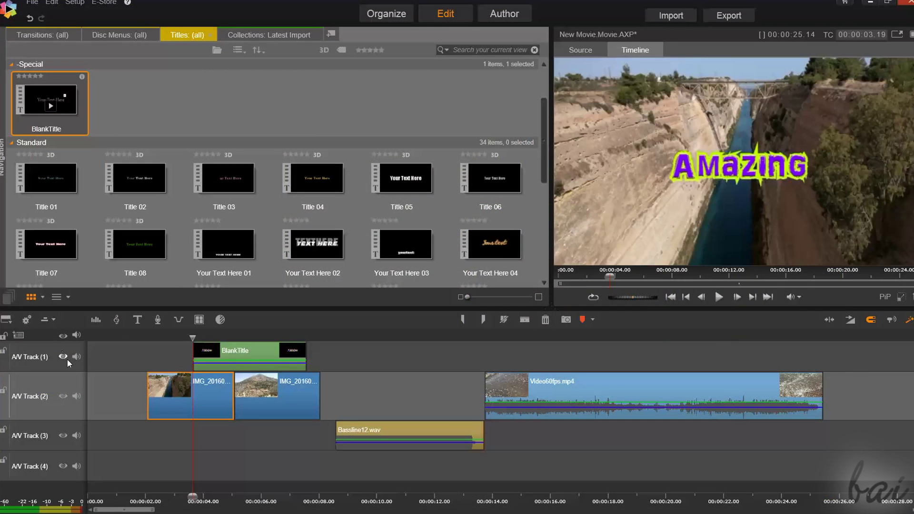
{"action": "left_click", "coordinate": [63, 357]}
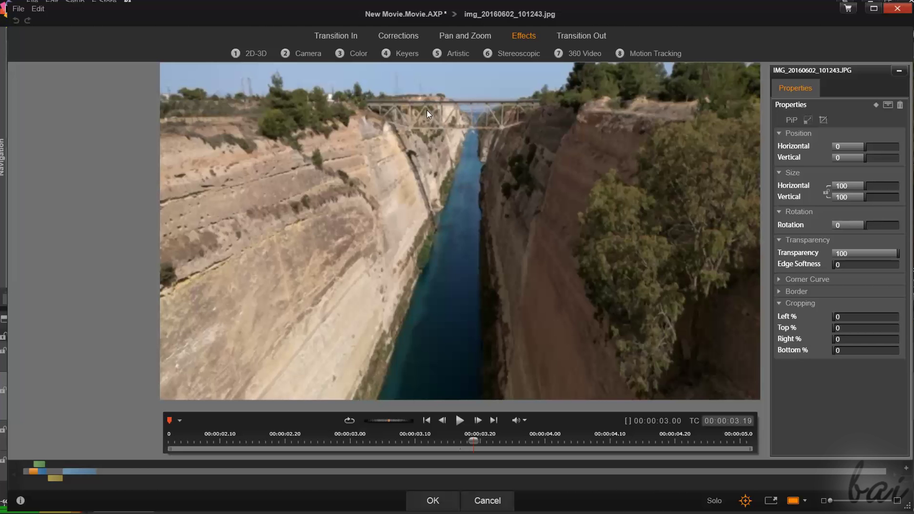
Under Corrections > Enhance, brighten the canal image to about 20 and set contrast to 16.
{"action": "left_click", "coordinate": [410, 36]}
{"action": "left_click", "coordinate": [347, 54]}
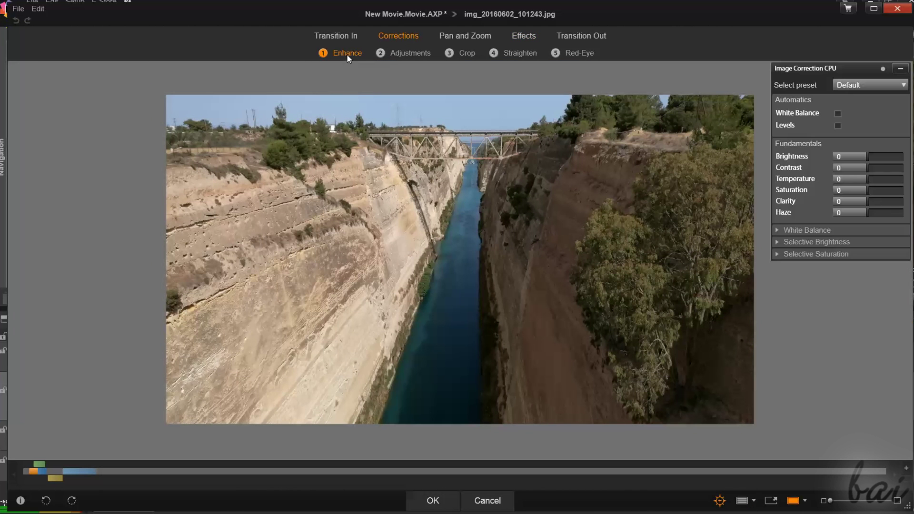
{"action": "left_click", "coordinate": [878, 157]}
{"action": "left_click_drag", "start_coordinate": [880, 158], "coordinate": [875, 172]}
{"action": "left_click", "coordinate": [875, 161]}
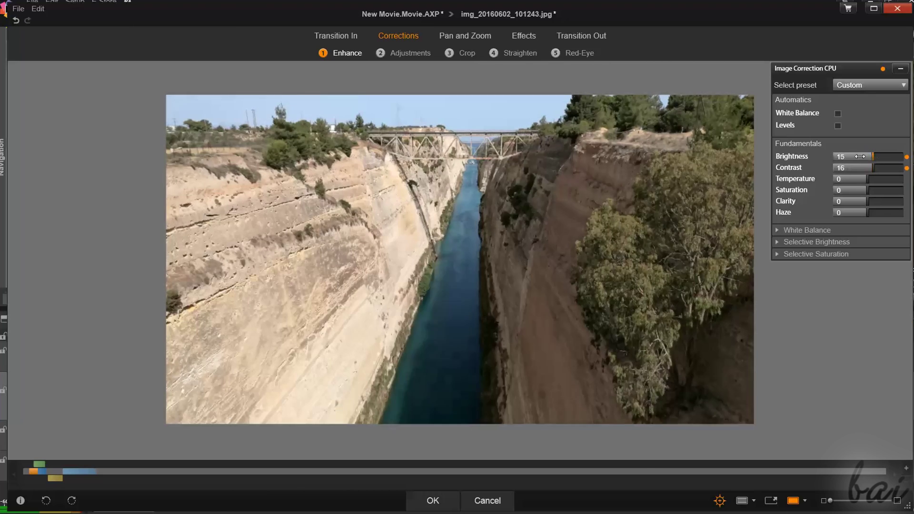
{"action": "left_click_drag", "start_coordinate": [874, 161], "coordinate": [876, 162]}
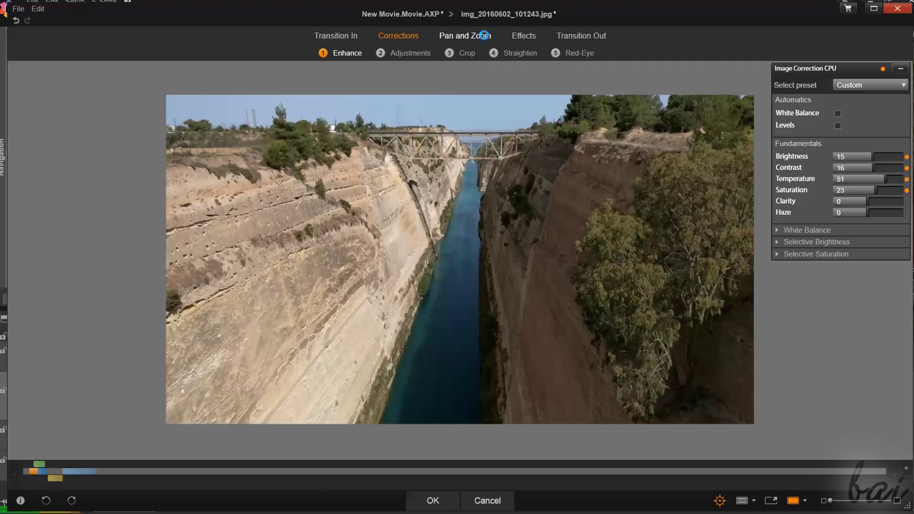
Apply a static Pan and Zoom framing the left canal wall.
{"action": "left_click", "coordinate": [484, 39]}
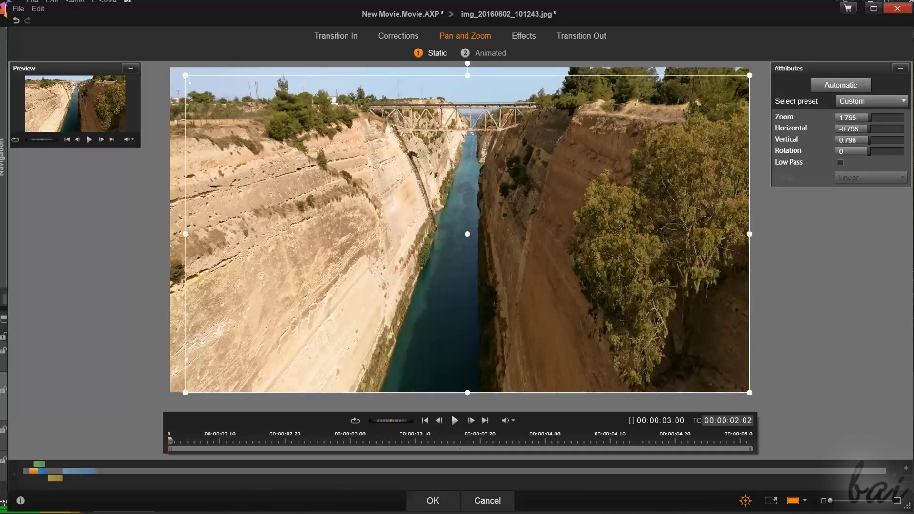
{"action": "left_click_drag", "start_coordinate": [188, 81], "coordinate": [444, 219]}
{"action": "left_click_drag", "start_coordinate": [481, 268], "coordinate": [235, 203]}
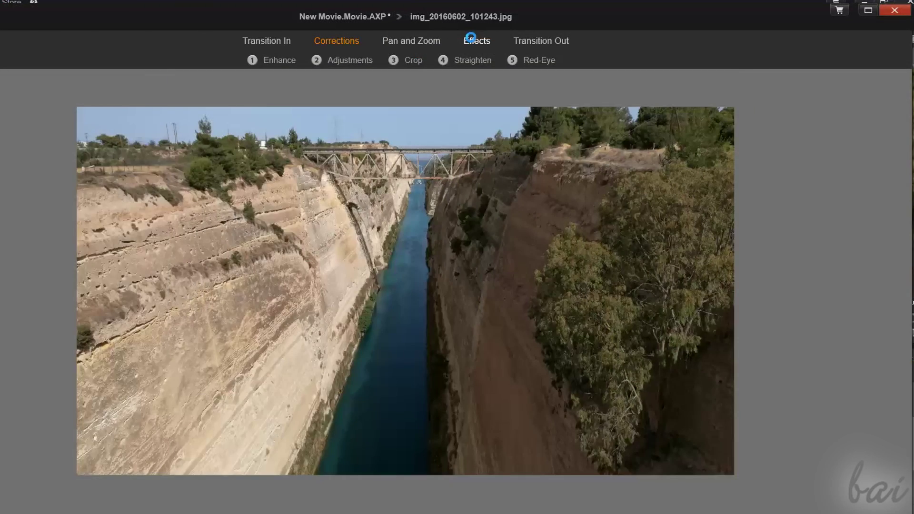
{"action": "left_click", "coordinate": [471, 39]}
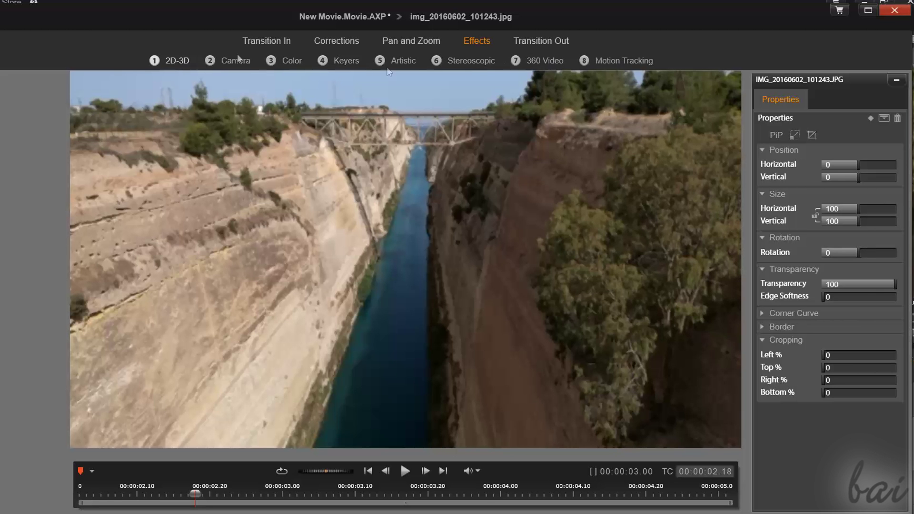
Add the Color > Brightness and Contrast effect and inspect the RadialBlur, Stained Glass and new effect settings.
{"action": "left_click", "coordinate": [287, 62]}
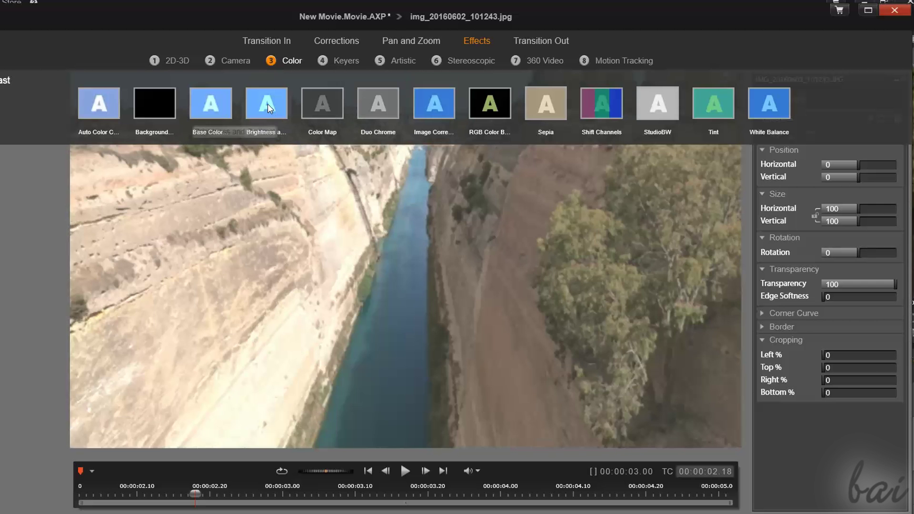
{"action": "left_click", "coordinate": [267, 104]}
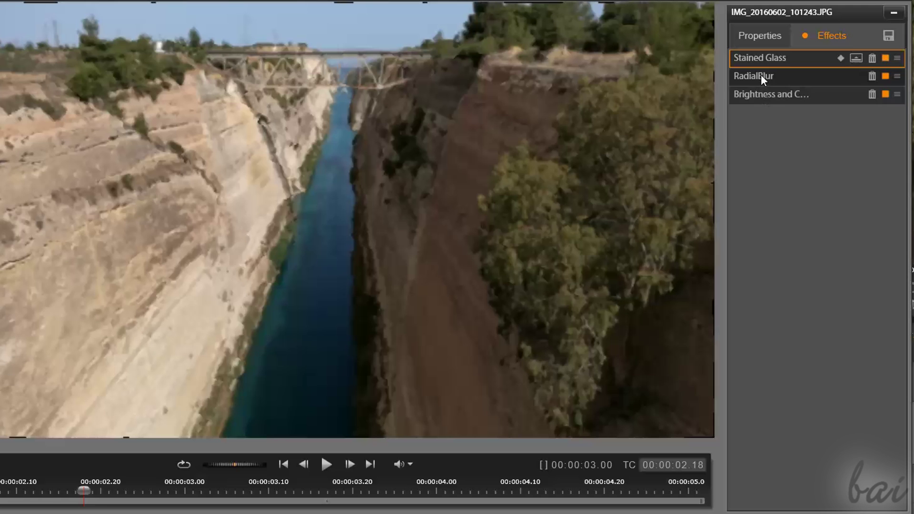
{"action": "left_click", "coordinate": [761, 74]}
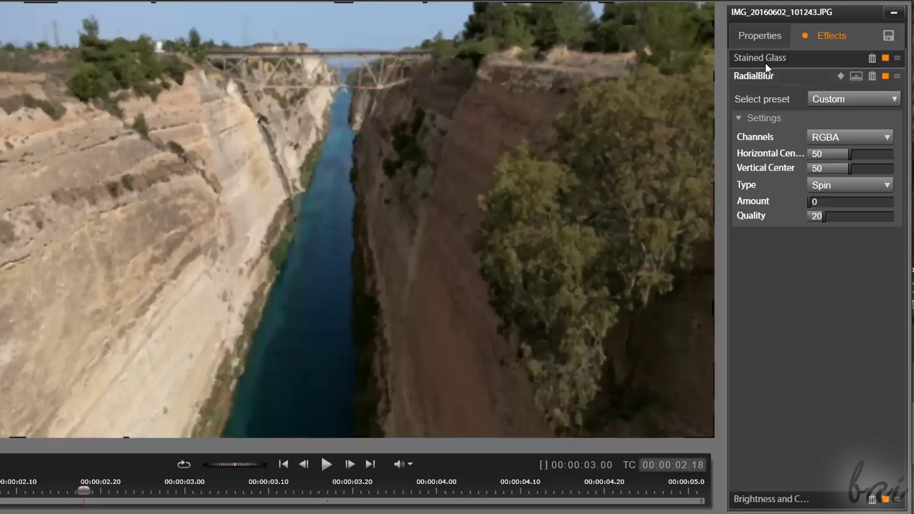
{"action": "left_click", "coordinate": [764, 62]}
{"action": "left_click", "coordinate": [764, 64]}
{"action": "left_click", "coordinate": [764, 82]}
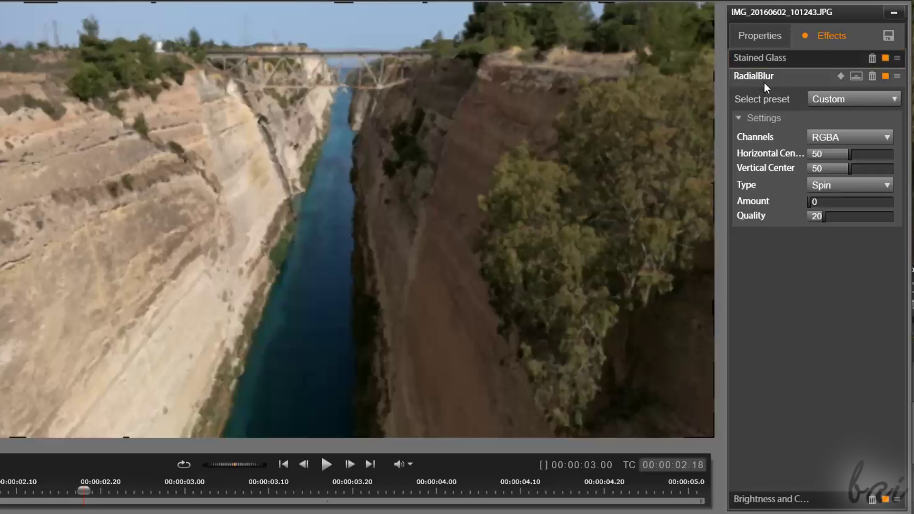
{"action": "left_click", "coordinate": [764, 81]}
{"action": "left_click", "coordinate": [772, 93]}
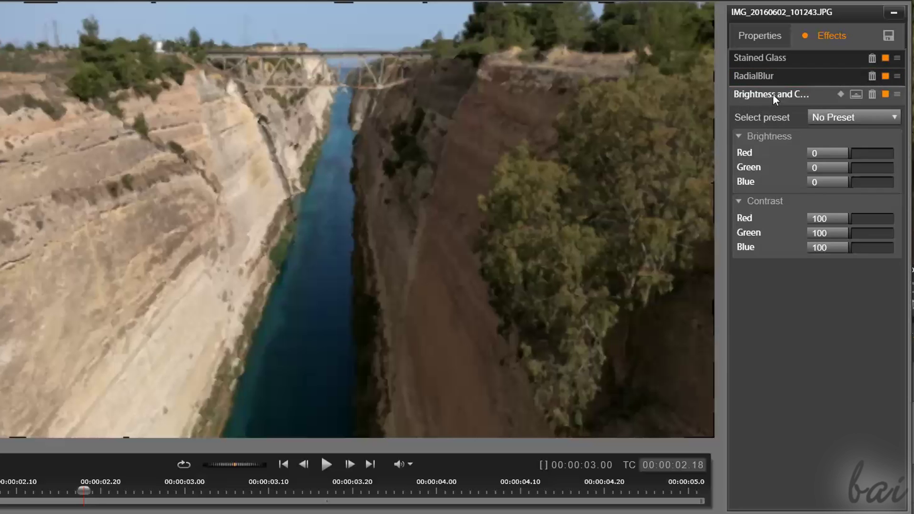
{"action": "left_click", "coordinate": [773, 93]}
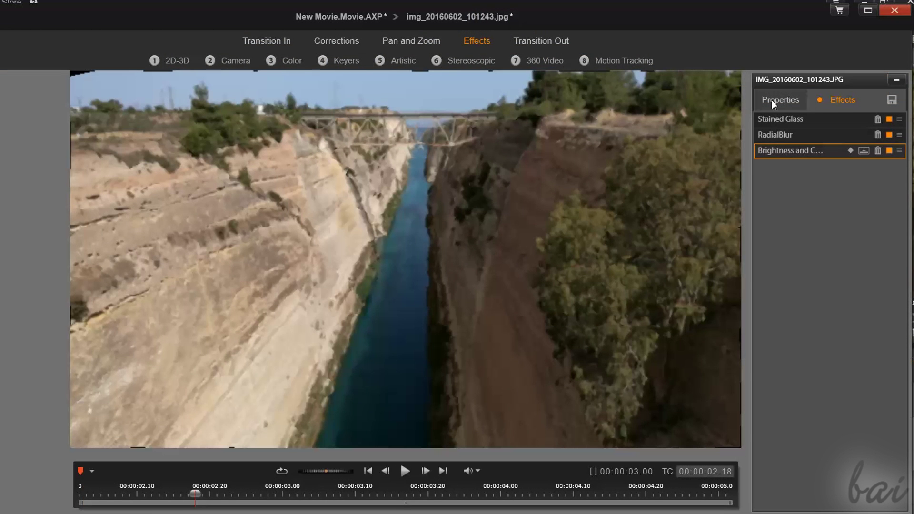
Try shrinking and moving the photo in frame, then reset its position and size.
{"action": "left_click", "coordinate": [772, 100]}
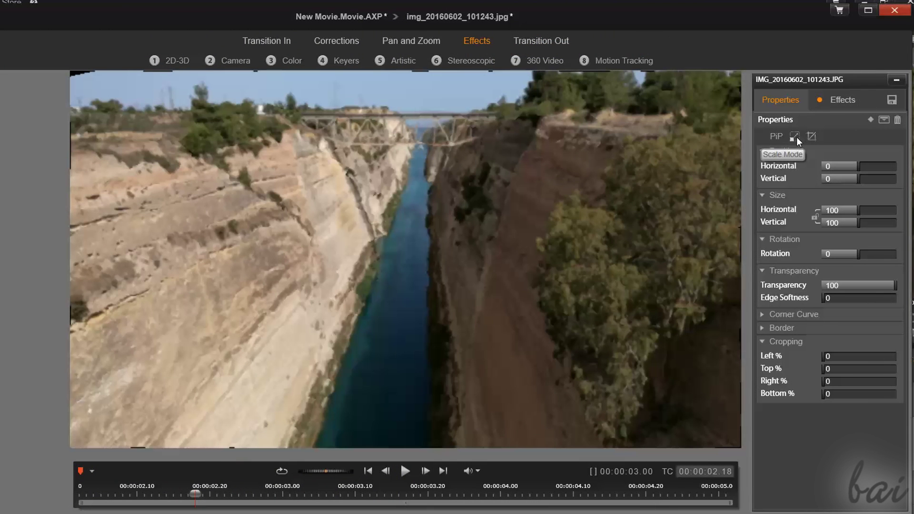
{"action": "left_click", "coordinate": [794, 137]}
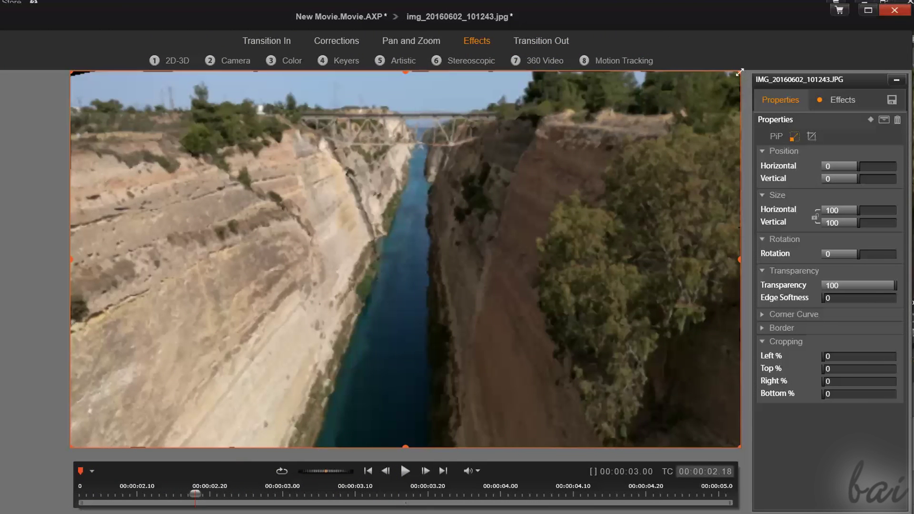
{"action": "left_click_drag", "start_coordinate": [740, 72], "coordinate": [510, 199]}
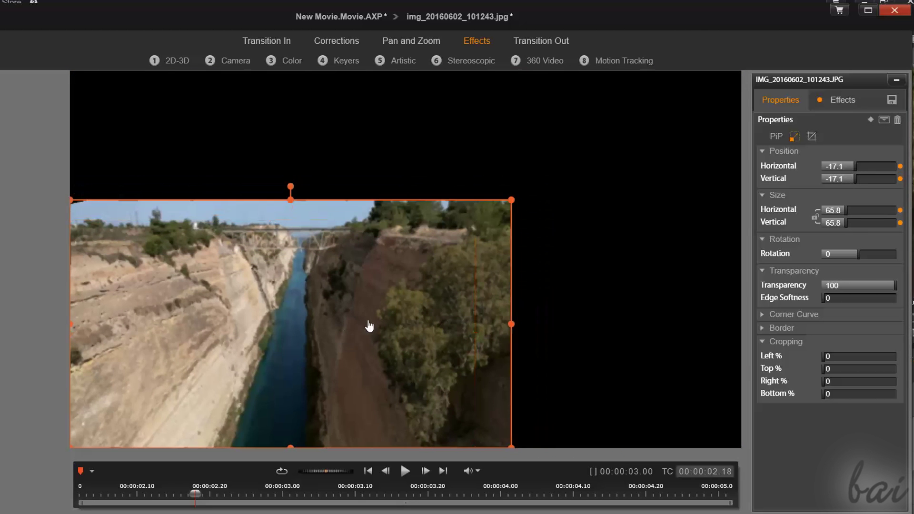
{"action": "left_click_drag", "start_coordinate": [336, 326], "coordinate": [355, 233]}
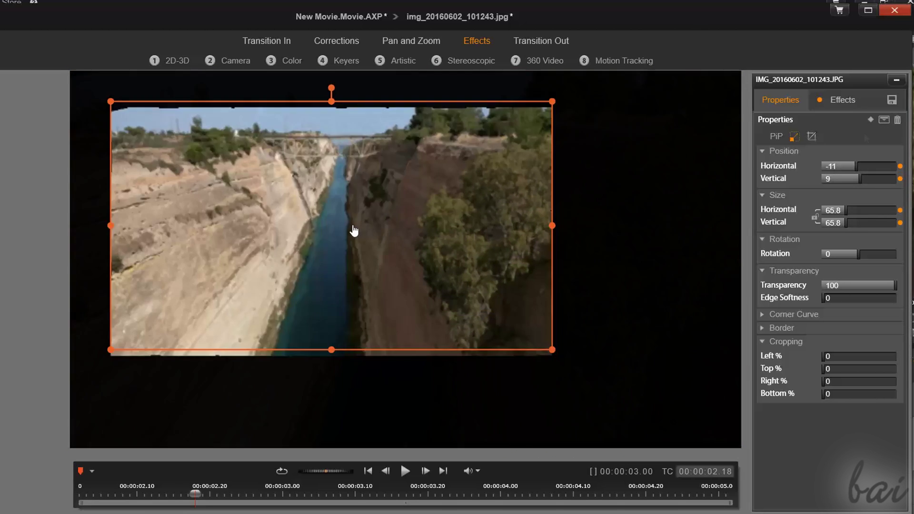
{"action": "left_click", "coordinate": [812, 136]}
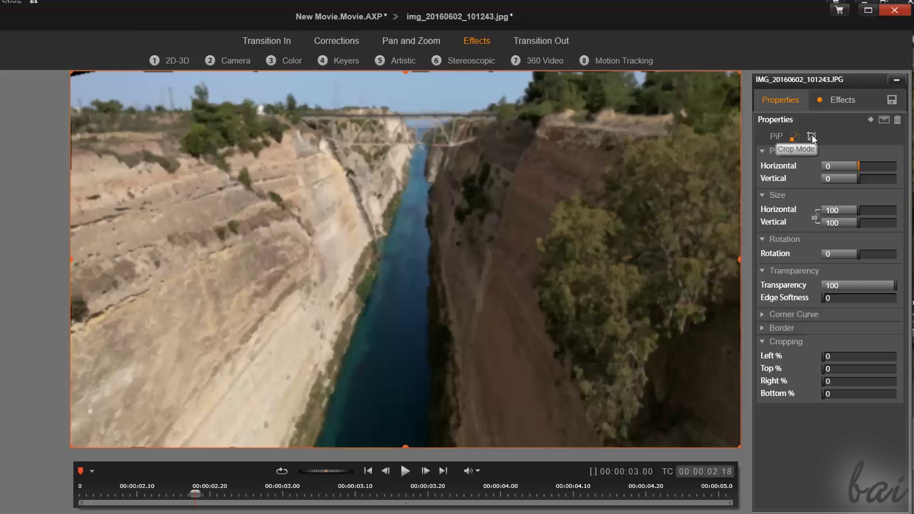
Crop 33.3% from the photo's top and right, then shrink and reposition the cropped image.
{"action": "left_click", "coordinate": [812, 136]}
{"action": "left_click_drag", "start_coordinate": [739, 72], "coordinate": [521, 195]}
{"action": "left_click_drag", "start_coordinate": [359, 320], "coordinate": [372, 292]}
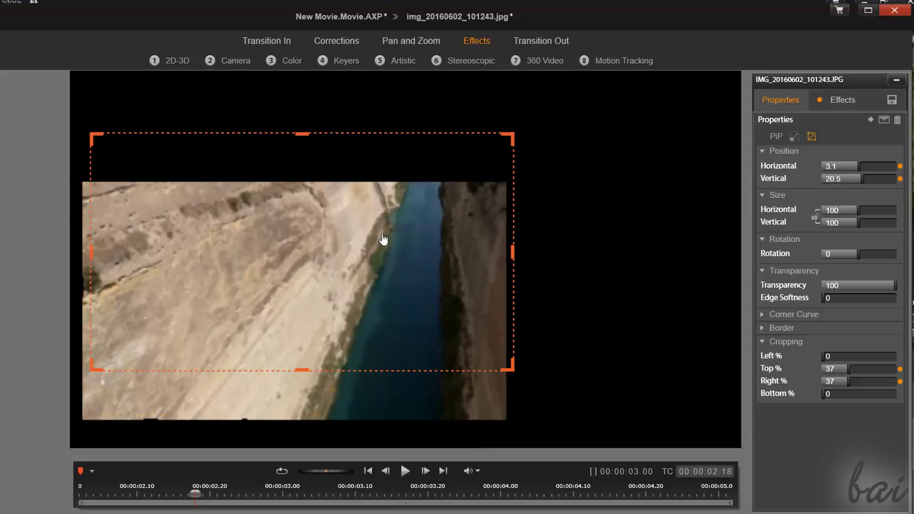
{"action": "left_click_drag", "start_coordinate": [383, 240], "coordinate": [381, 216]}
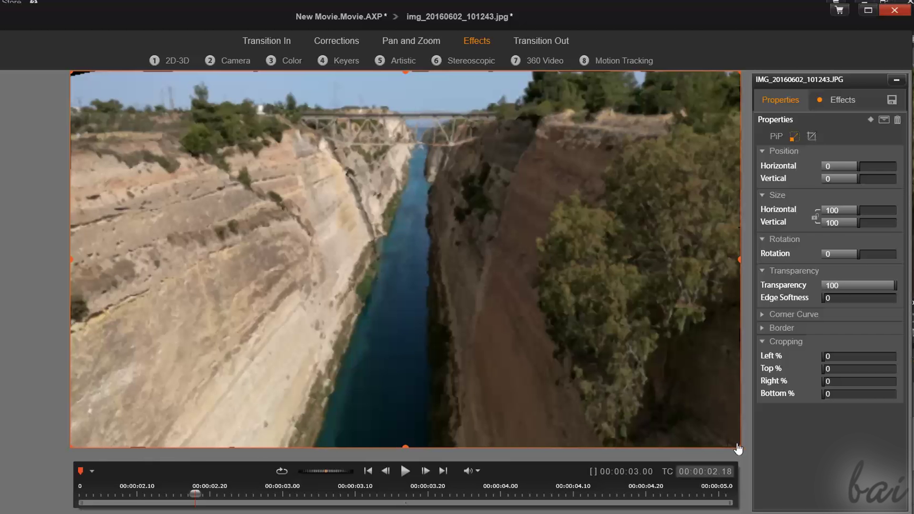
{"action": "left_click_drag", "start_coordinate": [737, 448], "coordinate": [554, 295]}
{"action": "left_click_drag", "start_coordinate": [355, 235], "coordinate": [431, 273]}
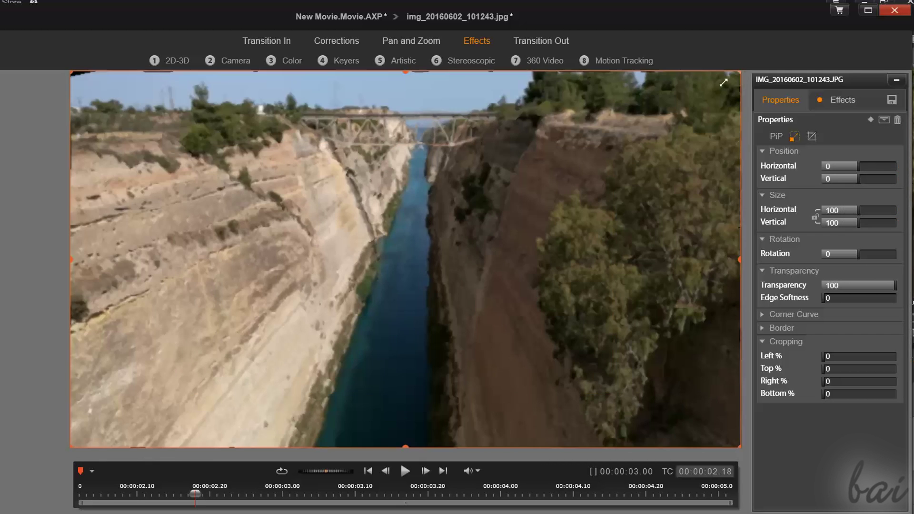
Resize and adjust the photo's rotation, shift it right to horizontal 6.4, and stretch it wider.
{"action": "left_click_drag", "start_coordinate": [741, 72], "coordinate": [524, 180]}
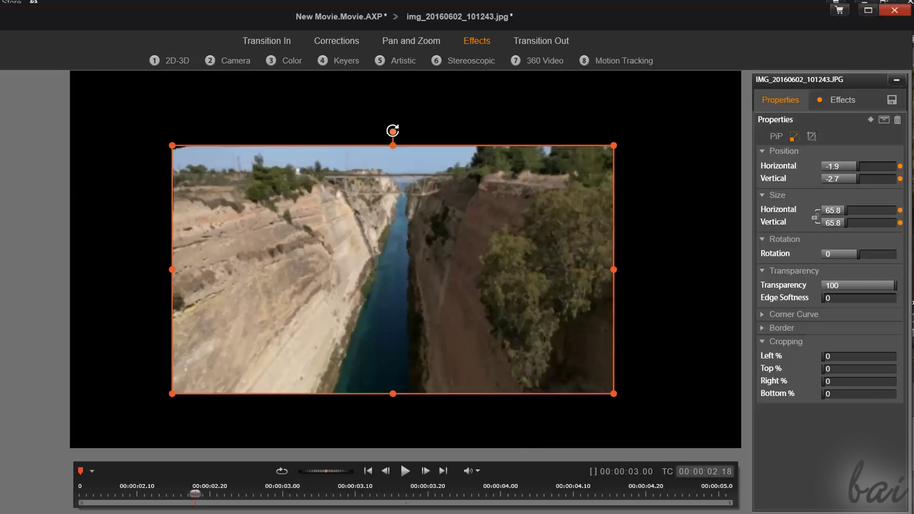
{"action": "mouse_move", "coordinate": [392, 134]}
{"action": "left_mouse_down"}
{"action": "mouse_move", "coordinate": [418, 141]}
{"action": "mouse_move", "coordinate": [398, 131]}
{"action": "mouse_move", "coordinate": [375, 134]}
{"action": "left_mouse_up"}
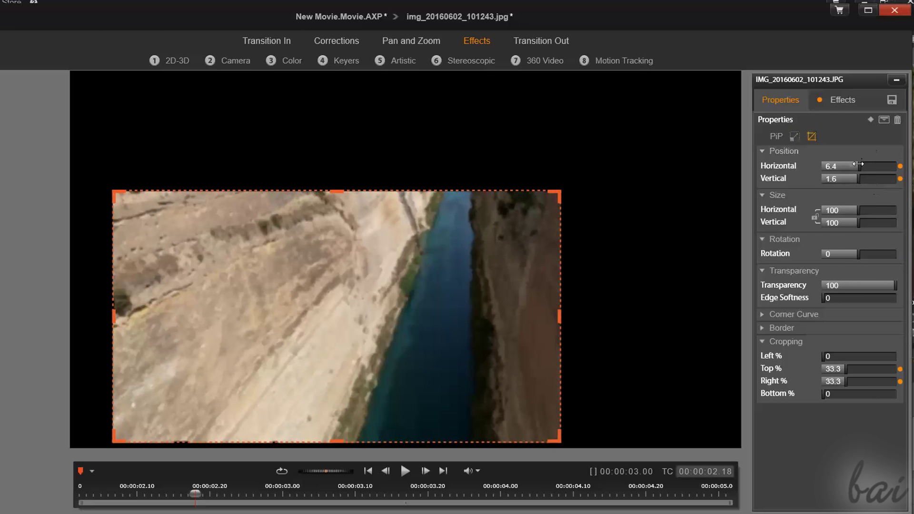
{"action": "left_click_drag", "start_coordinate": [858, 163], "coordinate": [847, 167]}
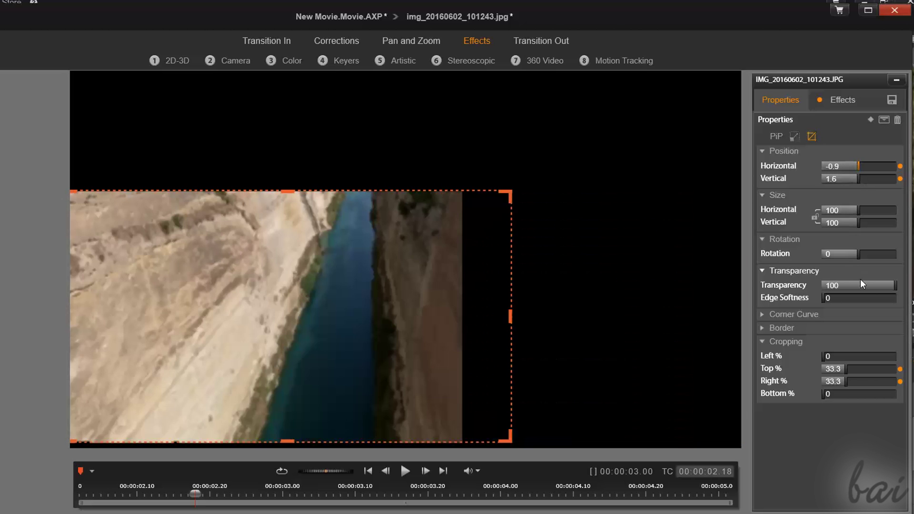
{"action": "left_click_drag", "start_coordinate": [860, 211], "coordinate": [863, 211]}
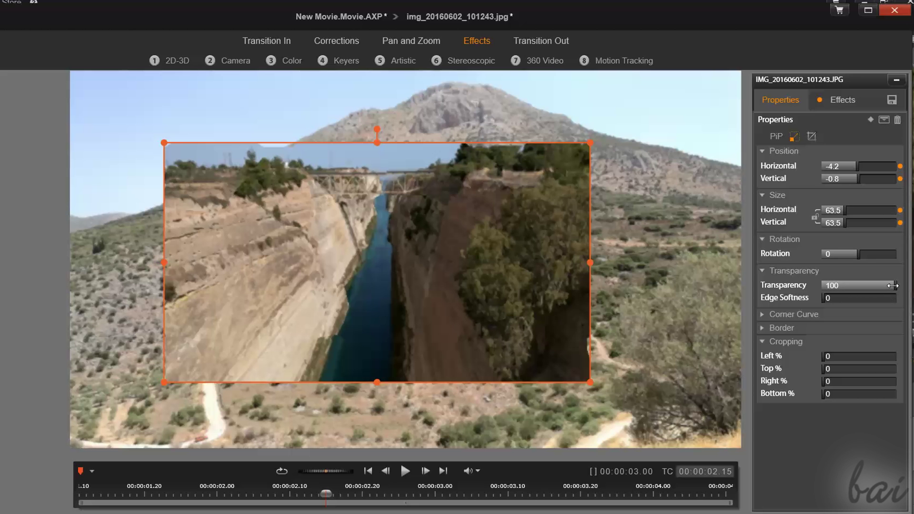
Keep transparency at 100, set Border Width to 20.4 and Corner Curve to 36.7.
{"action": "left_click_drag", "start_coordinate": [892, 285], "coordinate": [843, 284]}
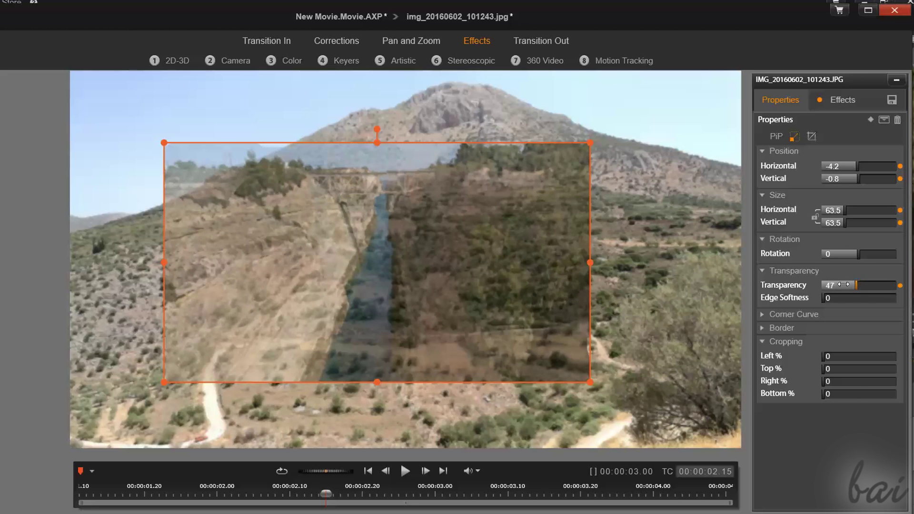
{"action": "double_click", "coordinate": [847, 287]}
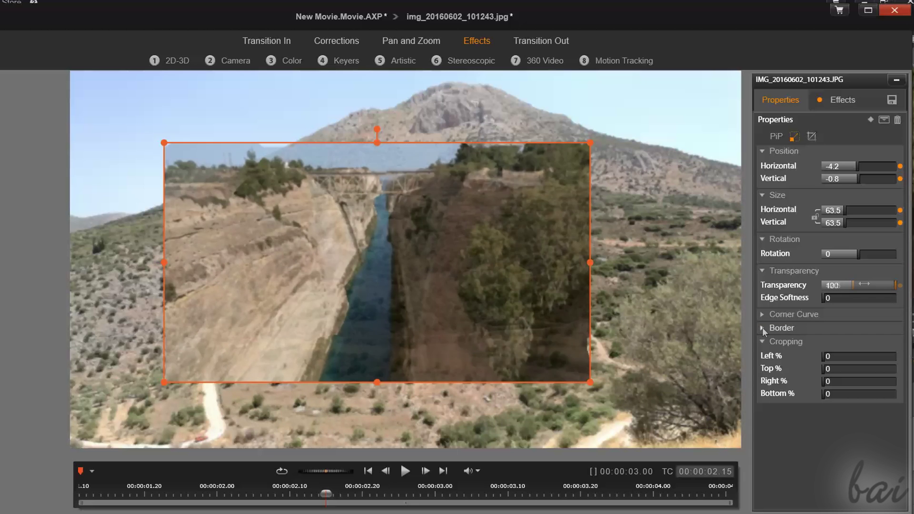
{"action": "left_click", "coordinate": [769, 328]}
{"action": "left_click_drag", "start_coordinate": [826, 342], "coordinate": [850, 344]}
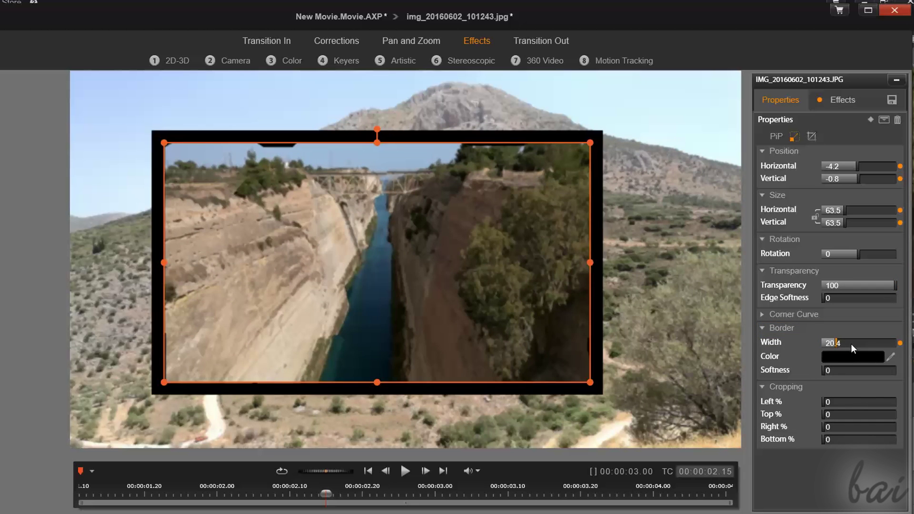
{"action": "left_click", "coordinate": [763, 316]}
{"action": "left_click_drag", "start_coordinate": [827, 329], "coordinate": [877, 336]}
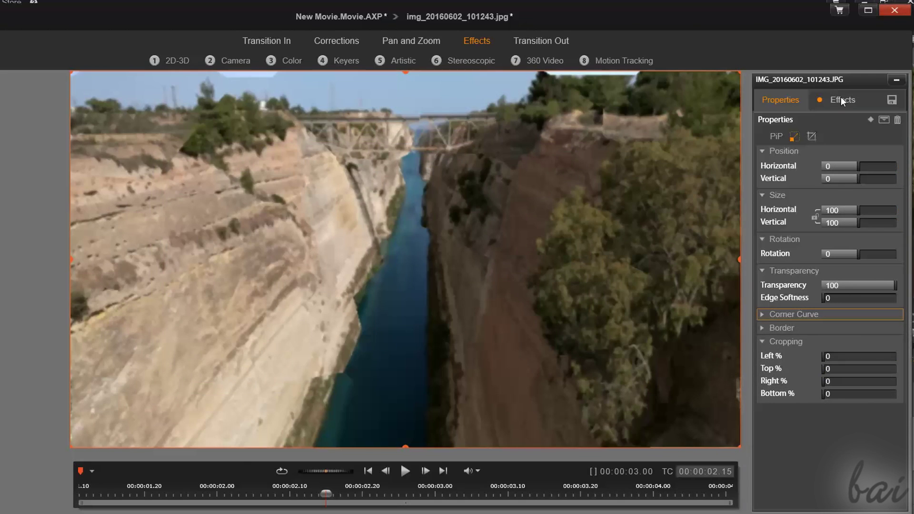
Raise the Stained Glass Crystal Size Joint to 8.1.
{"action": "left_click", "coordinate": [840, 101]}
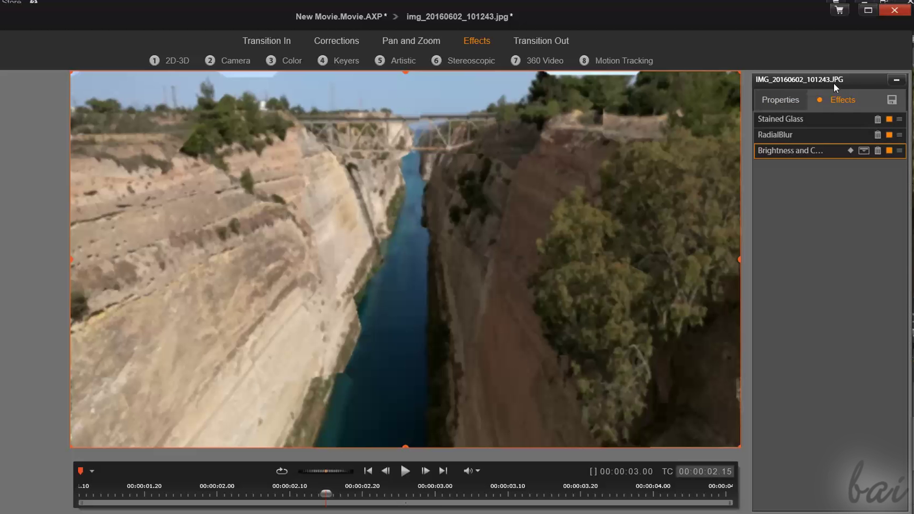
{"action": "left_click", "coordinate": [768, 116]}
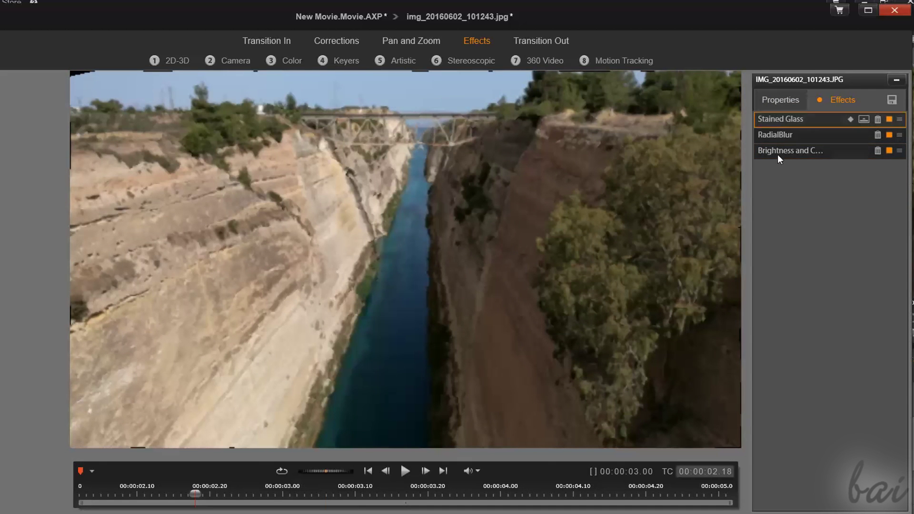
{"action": "left_click", "coordinate": [781, 135]}
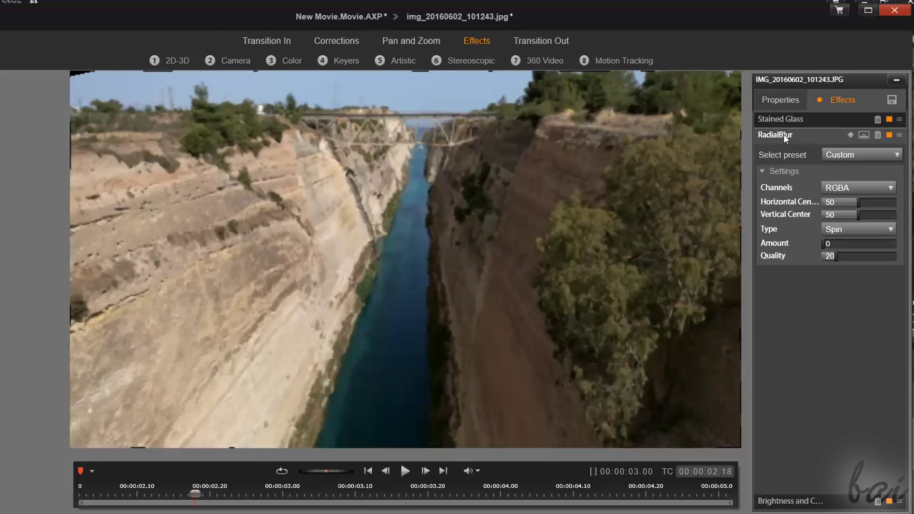
{"action": "left_click", "coordinate": [786, 125]}
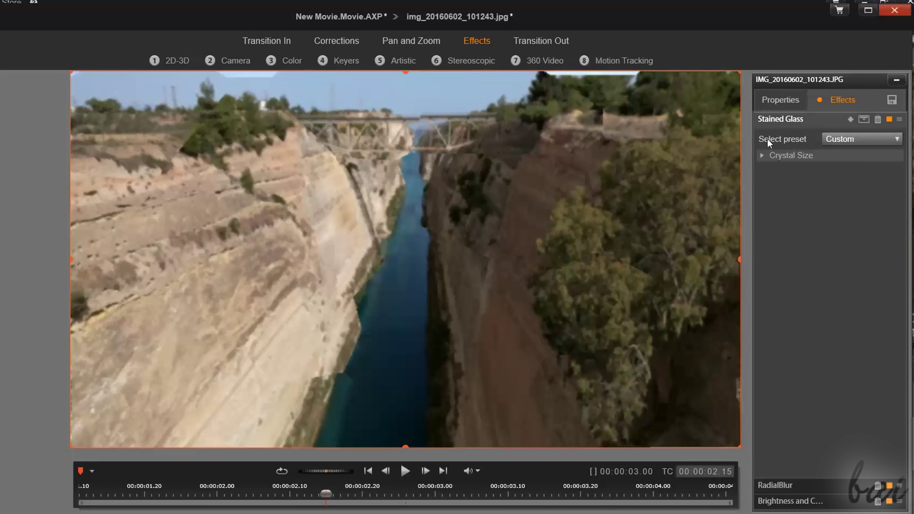
{"action": "left_click", "coordinate": [760, 155]}
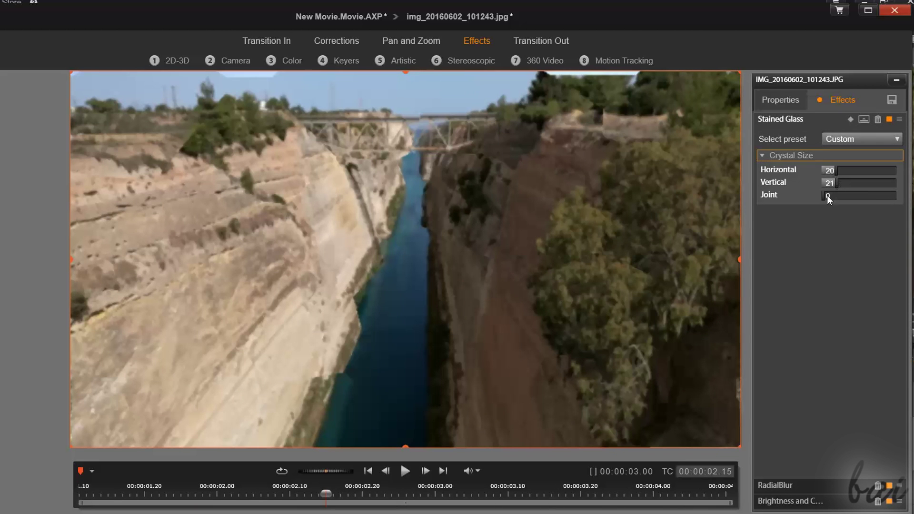
{"action": "left_click_drag", "start_coordinate": [823, 195], "coordinate": [836, 199]}
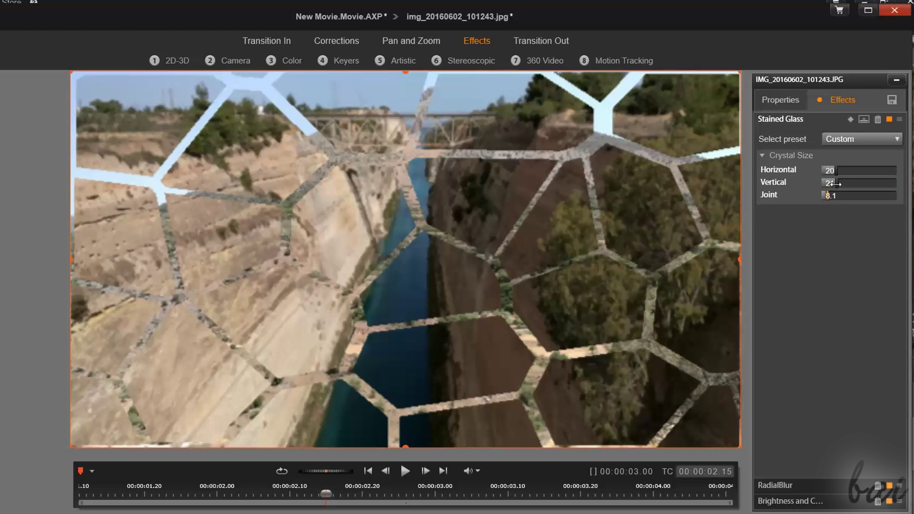
Open RadialBlur and drag it above, then below, Stained Glass in the effect stack.
{"action": "left_click", "coordinate": [775, 485]}
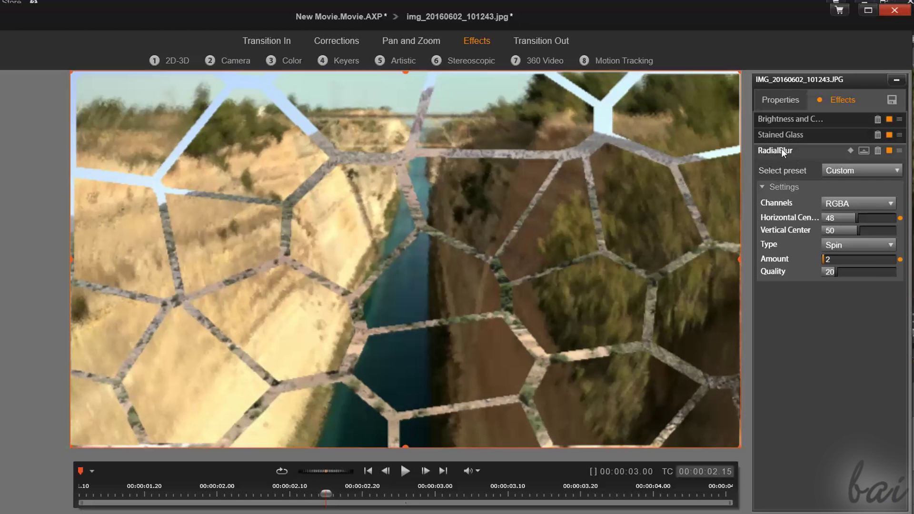
{"action": "left_click_drag", "start_coordinate": [781, 147], "coordinate": [780, 129]}
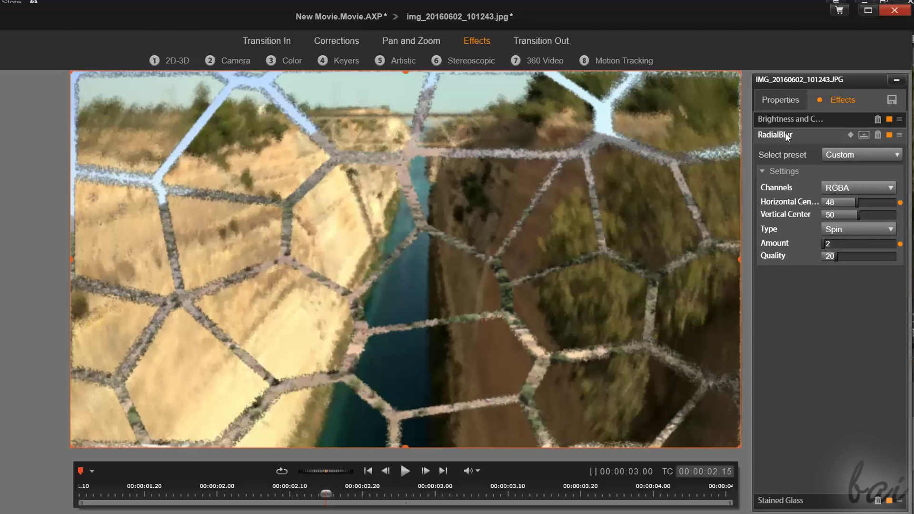
{"action": "left_click_drag", "start_coordinate": [786, 139], "coordinate": [786, 510]}
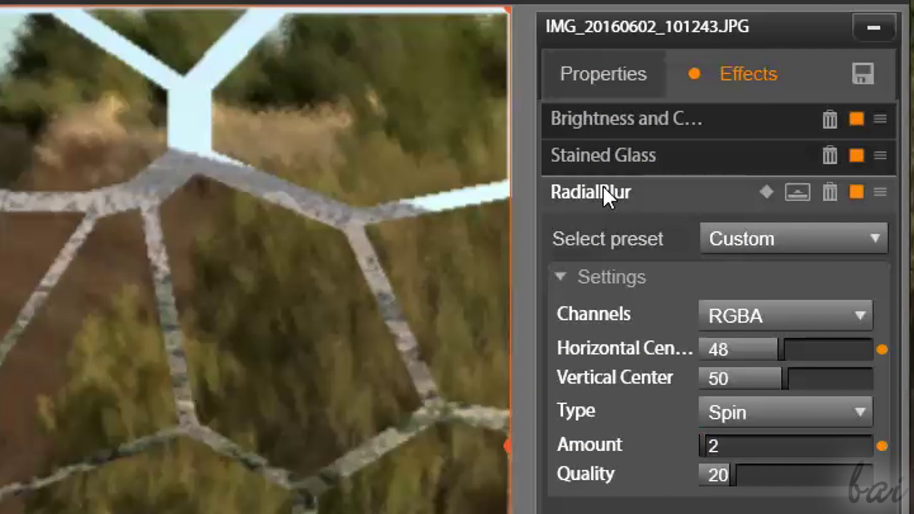
Reorder RadialBlur, delete the Stained Glass effect, then restore it with Ctrl+Z.
{"action": "left_click_drag", "start_coordinate": [603, 186], "coordinate": [602, 139]}
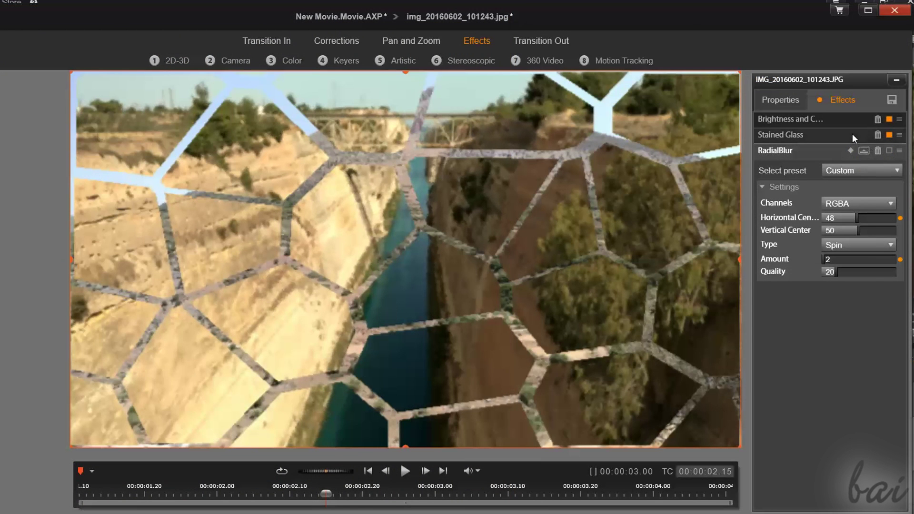
{"action": "left_click", "coordinate": [852, 134]}
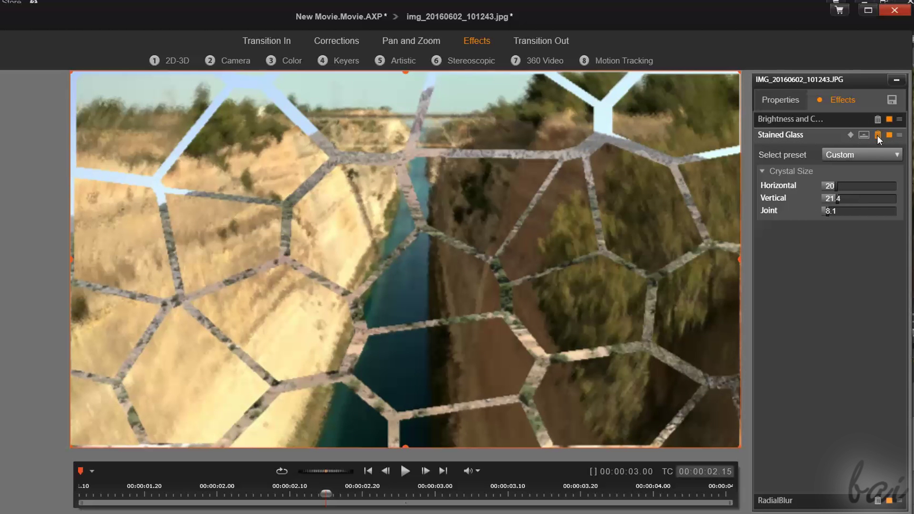
{"action": "left_click", "coordinate": [877, 136]}
{"action": "key", "text": "ctrl+z"}
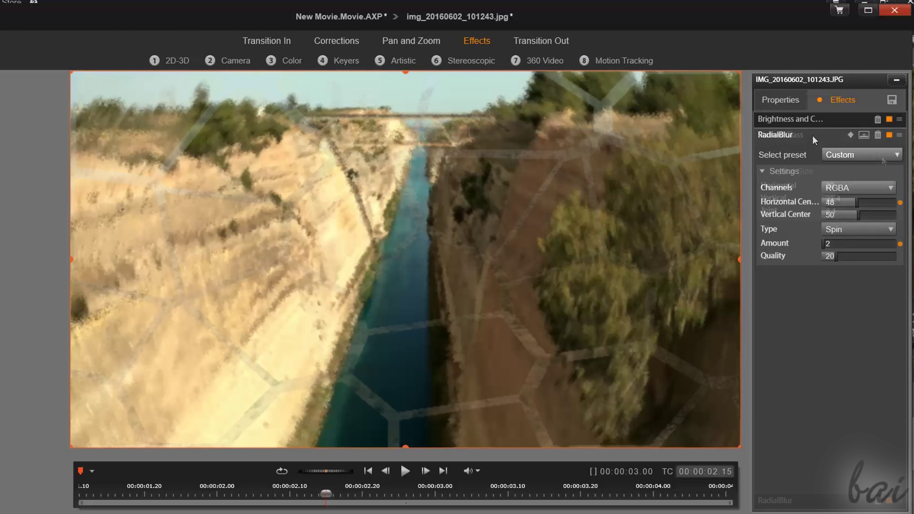
Toggle Stained Glass off and on, switch it off, and confirm the editor with OK.
{"action": "left_click", "coordinate": [889, 135]}
{"action": "left_click", "coordinate": [889, 135]}
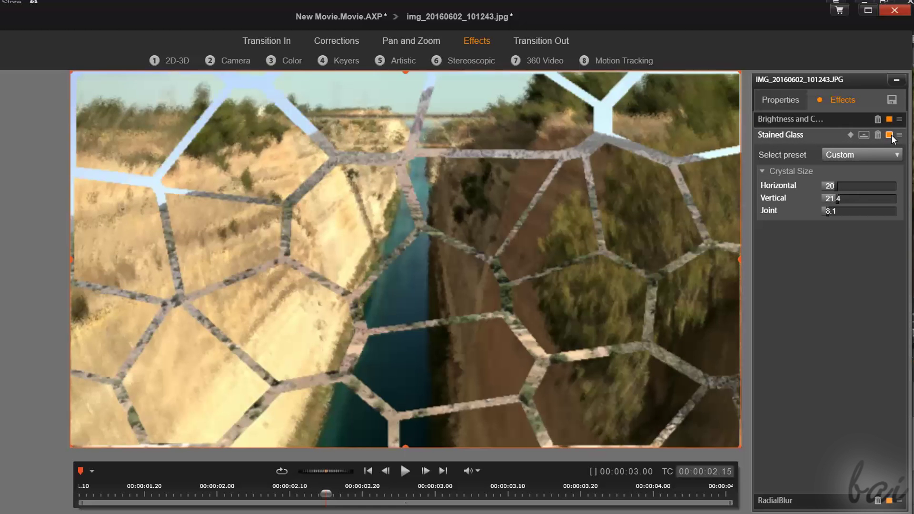
{"action": "left_click", "coordinate": [889, 135]}
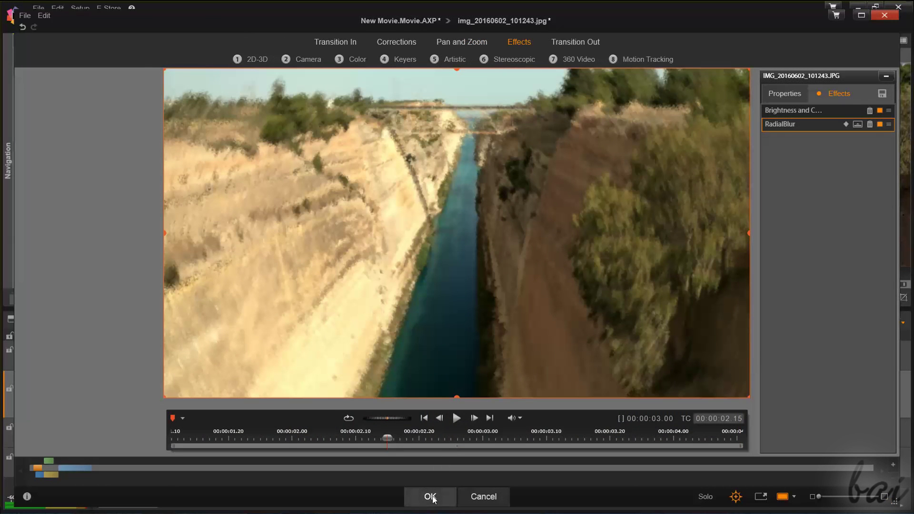
{"action": "left_click", "coordinate": [430, 496]}
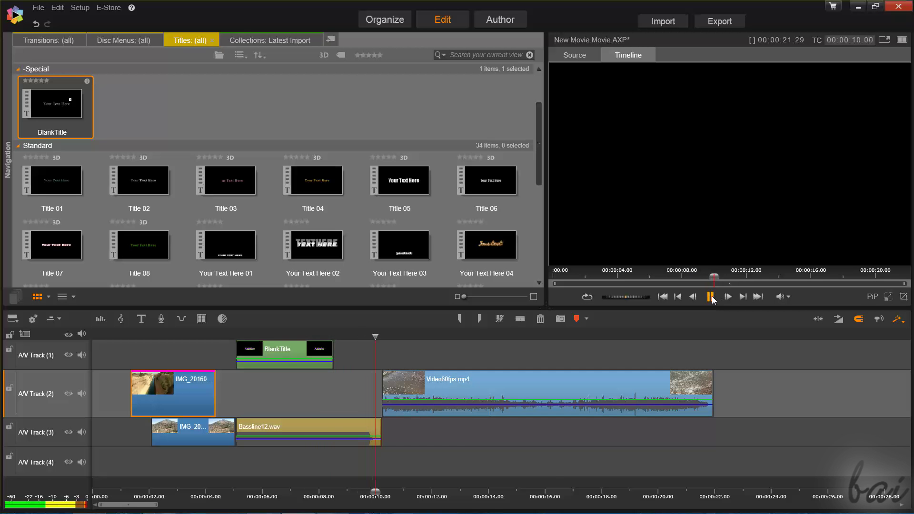
Add a Reverb effect to Bassline12.wav and lengthen its initial delay.
{"action": "left_click", "coordinate": [344, 427]}
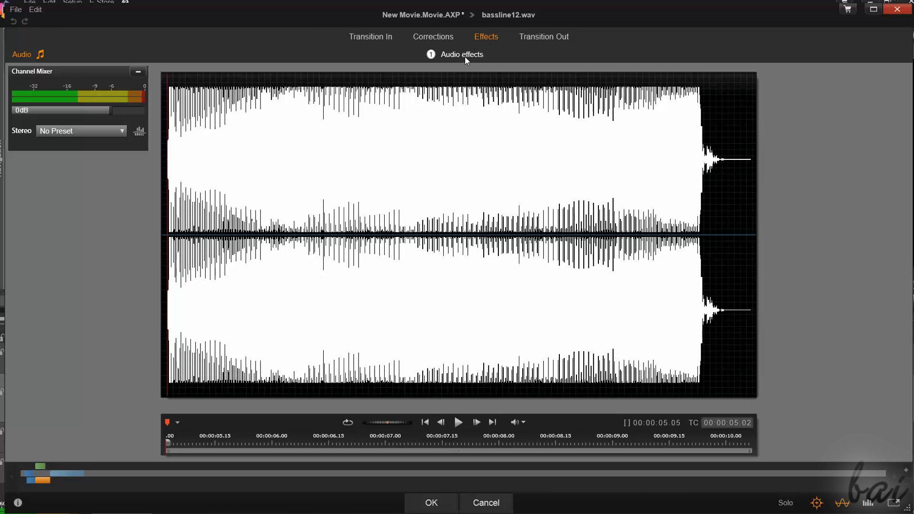
{"action": "mouse_move", "coordinate": [465, 55]}
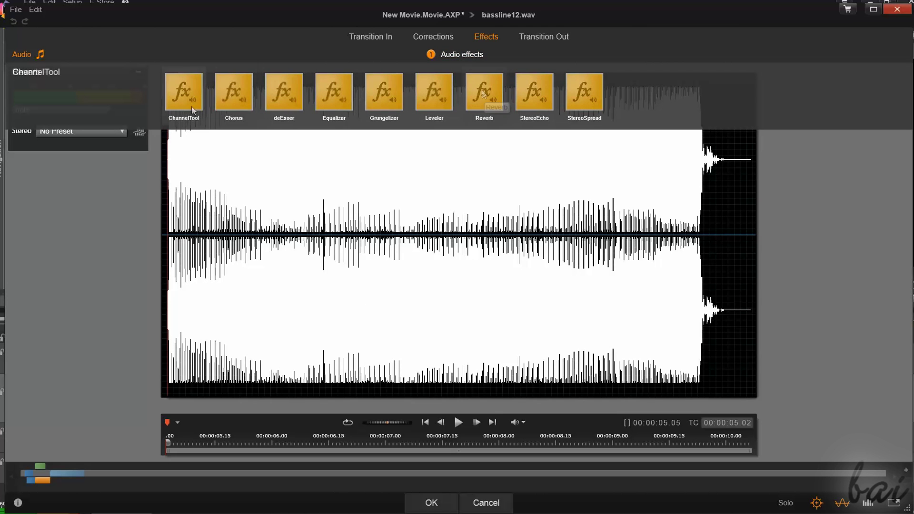
{"action": "left_click", "coordinate": [483, 93]}
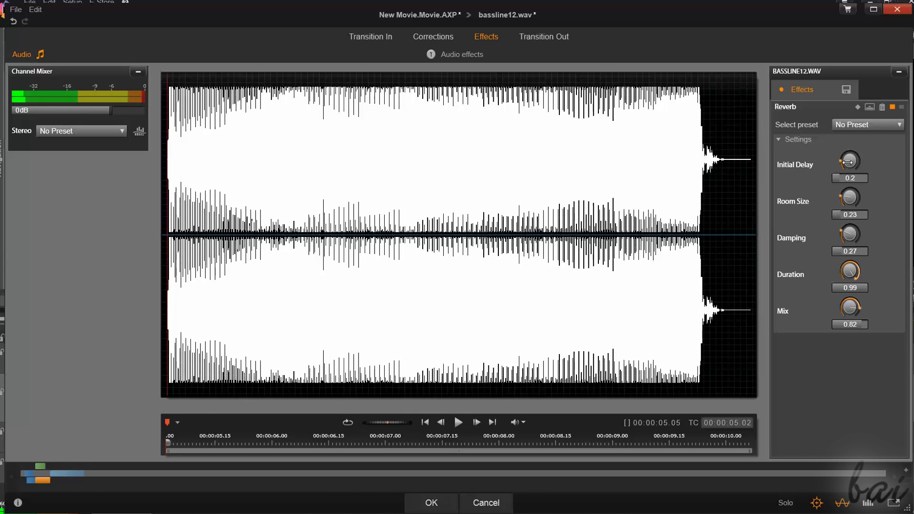
{"action": "left_click_drag", "start_coordinate": [847, 162], "coordinate": [862, 154]}
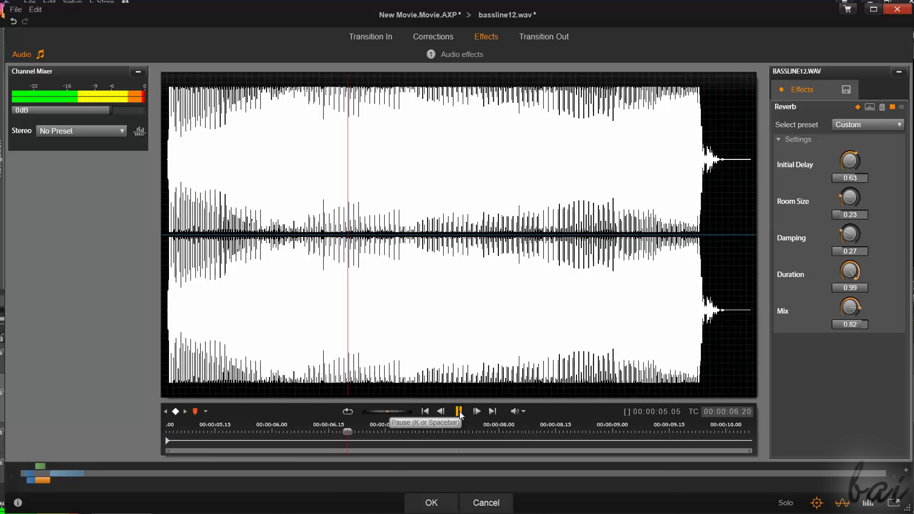
Lower the Channel Mixer gain to -21.21dB, then to -46.59dB while playing the clip.
{"action": "left_click", "coordinate": [459, 412]}
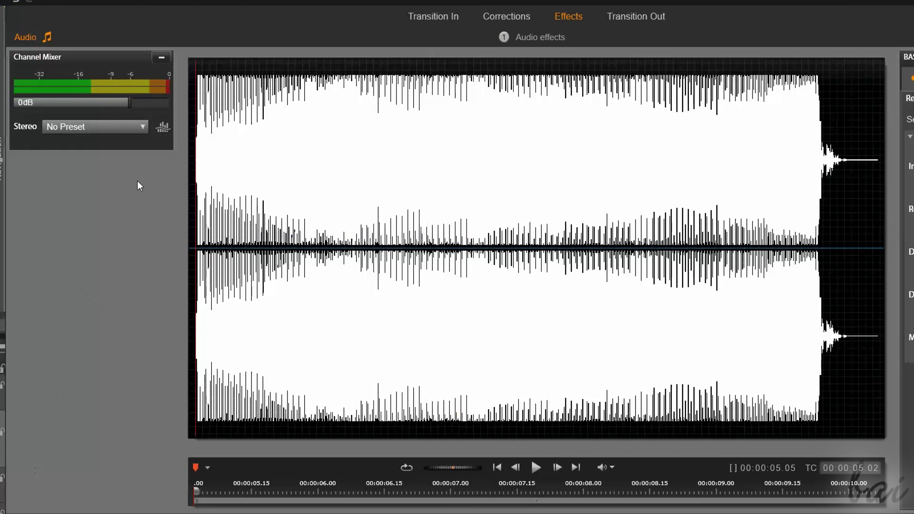
{"action": "left_click_drag", "start_coordinate": [129, 102], "coordinate": [59, 102]}
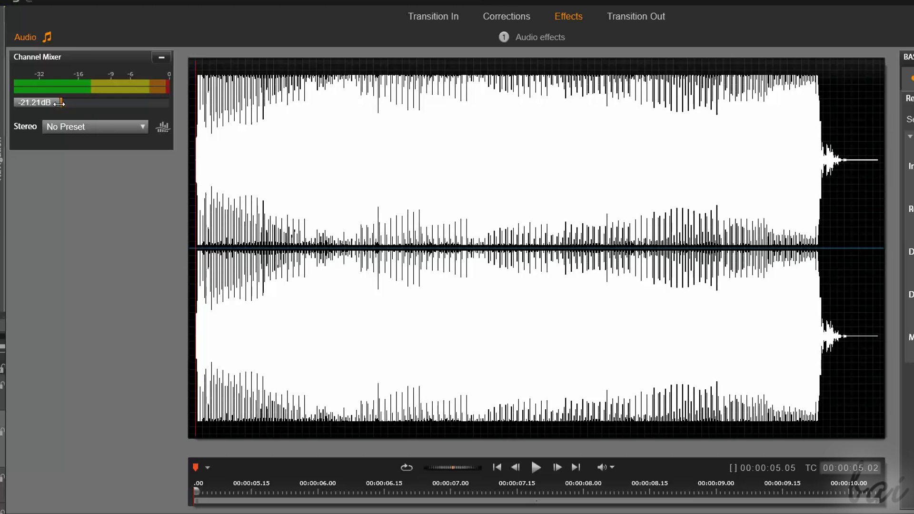
{"action": "left_click", "coordinate": [539, 469]}
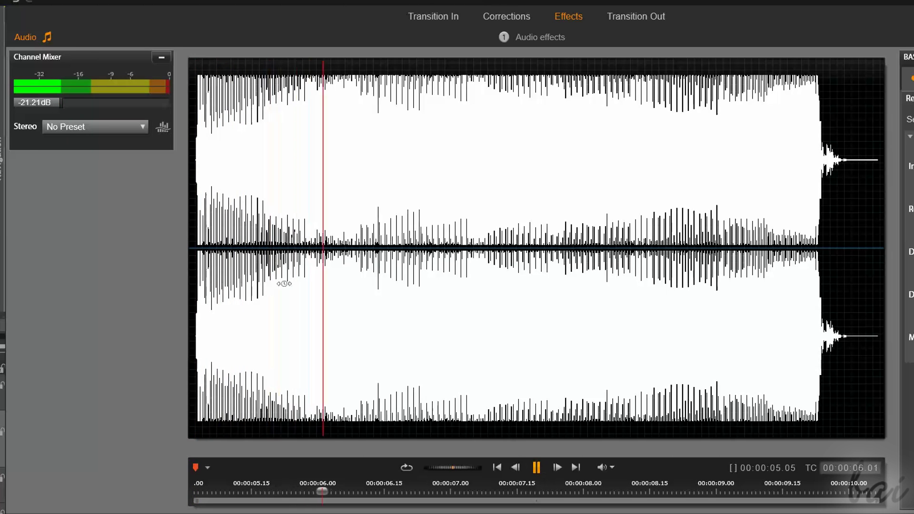
{"action": "left_click_drag", "start_coordinate": [61, 102], "coordinate": [29, 102]}
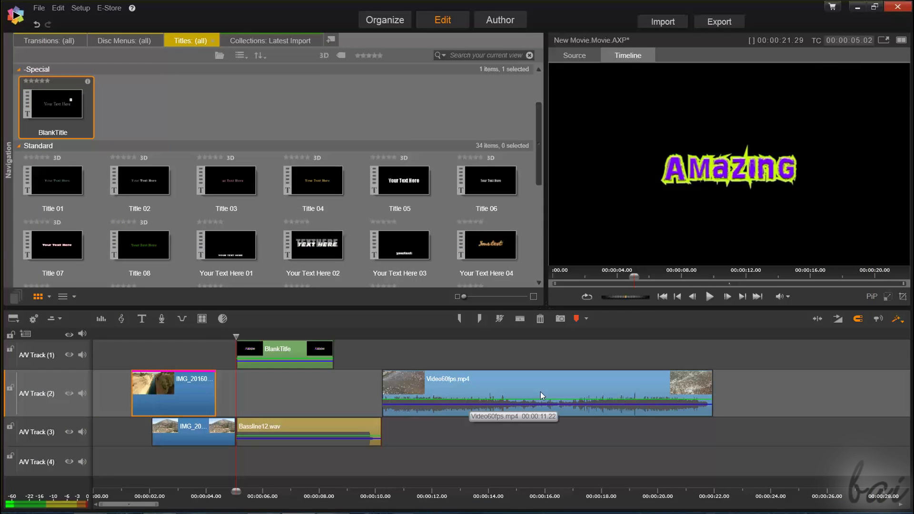
Select and preview Video60fps.mp4 in its effects editor, then switch to its audio settings.
{"action": "left_click", "coordinate": [541, 392]}
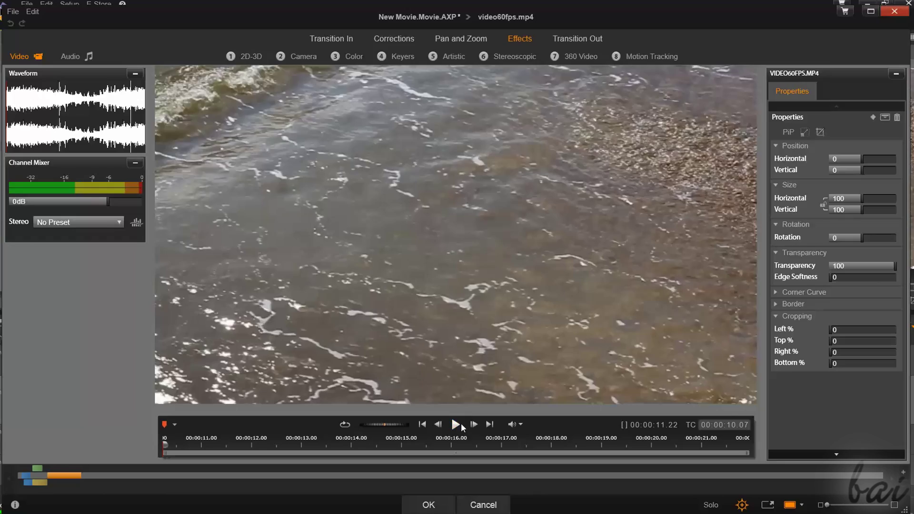
{"action": "left_click", "coordinate": [461, 423]}
{"action": "left_click", "coordinate": [74, 57]}
{"action": "mouse_move", "coordinate": [473, 57]}
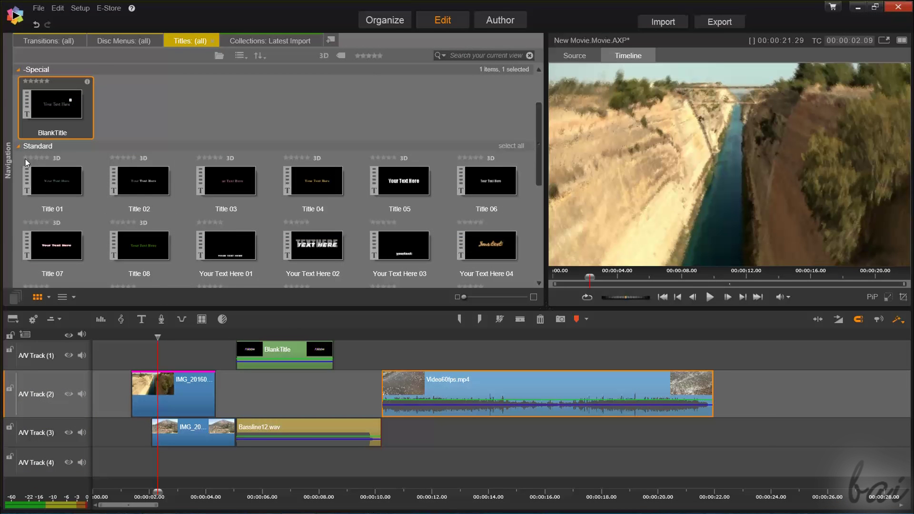
Drag the Mosaic effect from the Effects library onto the IMG_20160602_101243 image clip.
{"action": "left_click", "coordinate": [7, 168]}
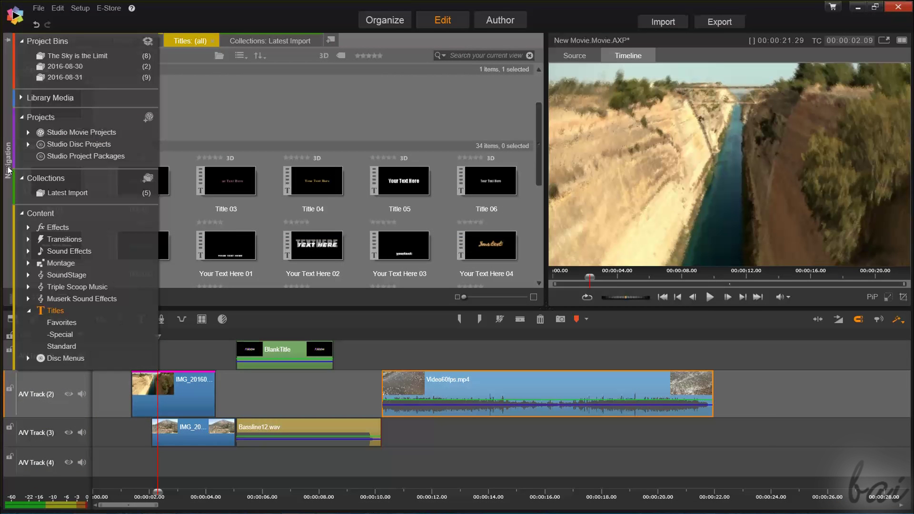
{"action": "left_click", "coordinate": [66, 229]}
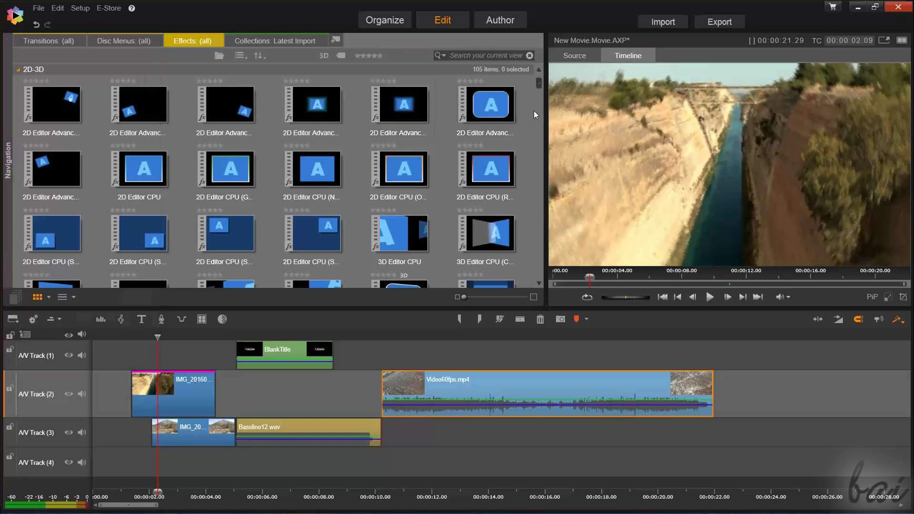
{"action": "scroll", "coordinate": [538, 88], "scroll_direction": "down", "scroll_amount": 10}
{"action": "left_click_drag", "start_coordinate": [316, 197], "coordinate": [175, 389]}
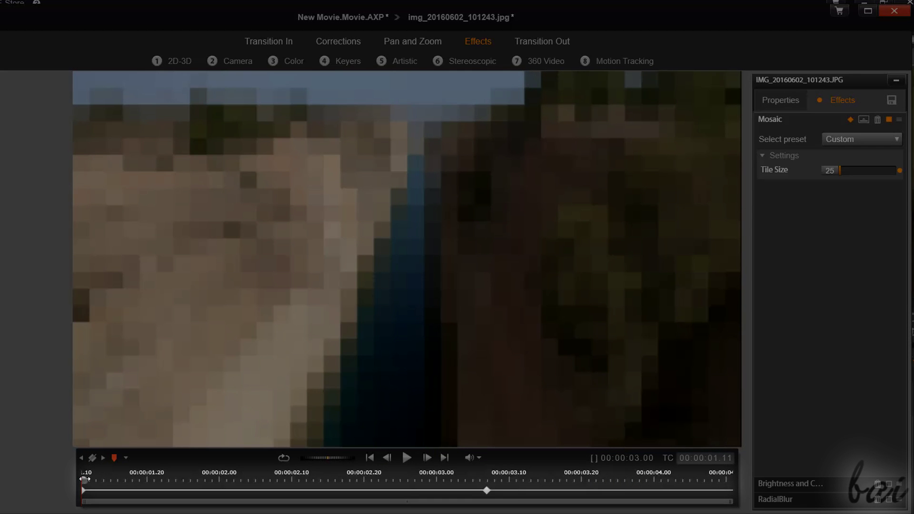
Scrub through the clip and add a Mosaic keyframe at 00:00:03.07 holding Tile Size 25.
{"action": "mouse_move", "coordinate": [84, 479]}
{"action": "left_mouse_down"}
{"action": "mouse_move", "coordinate": [726, 480]}
{"action": "mouse_move", "coordinate": [84, 479]}
{"action": "left_mouse_up"}
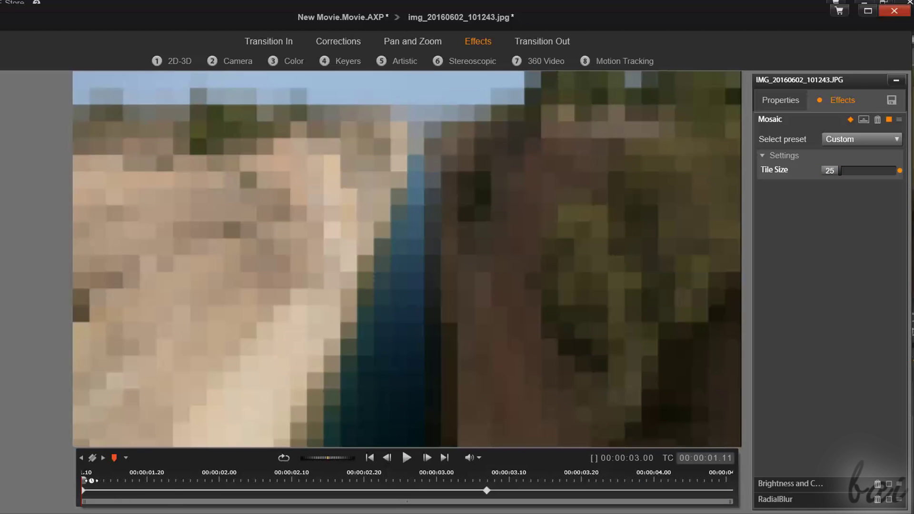
{"action": "left_click_drag", "start_coordinate": [84, 480], "coordinate": [715, 498]}
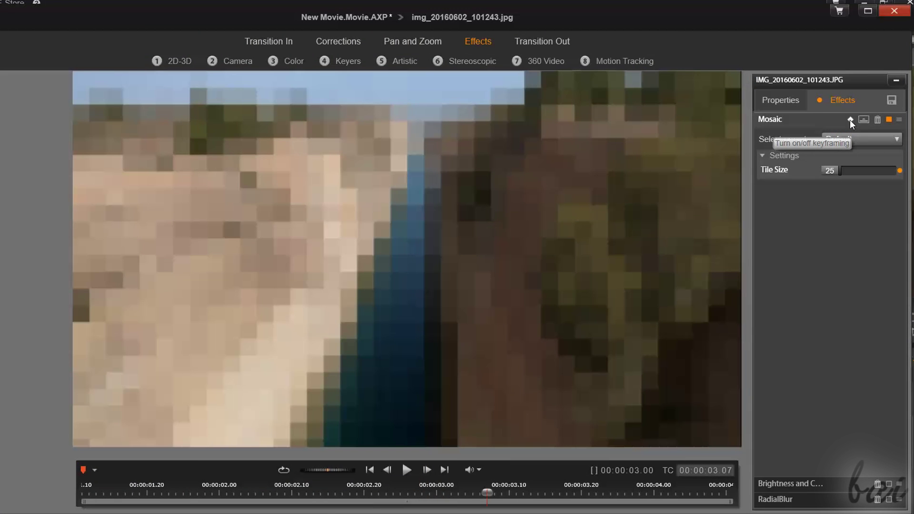
{"action": "left_click", "coordinate": [850, 119]}
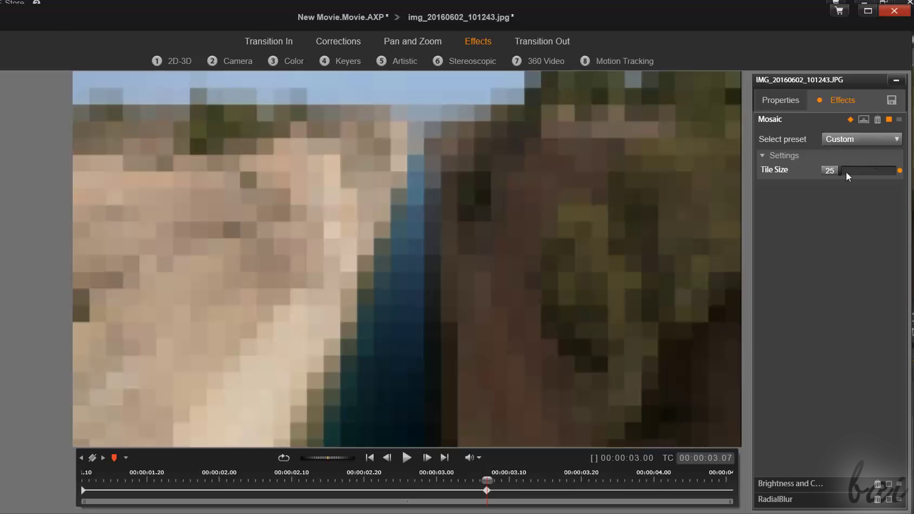
Play back the clip from the start to review the mosaic animation.
{"action": "key", "text": "space"}
{"action": "left_click", "coordinate": [406, 457]}
{"action": "left_click", "coordinate": [406, 457]}
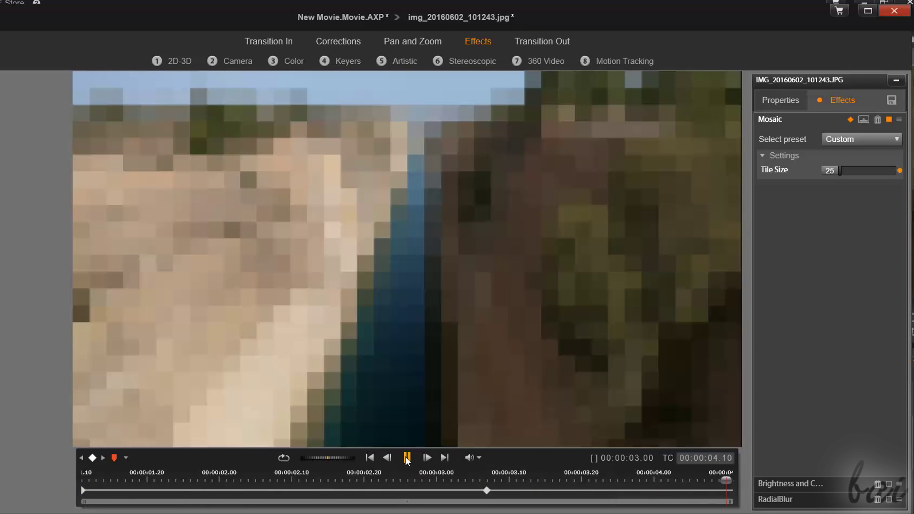
Move the playhead onto the keyframe, set Mosaic Tile Size to 0, and add a keyframe there.
{"action": "left_click", "coordinate": [358, 489]}
{"action": "left_click_drag", "start_coordinate": [358, 481], "coordinate": [489, 477]}
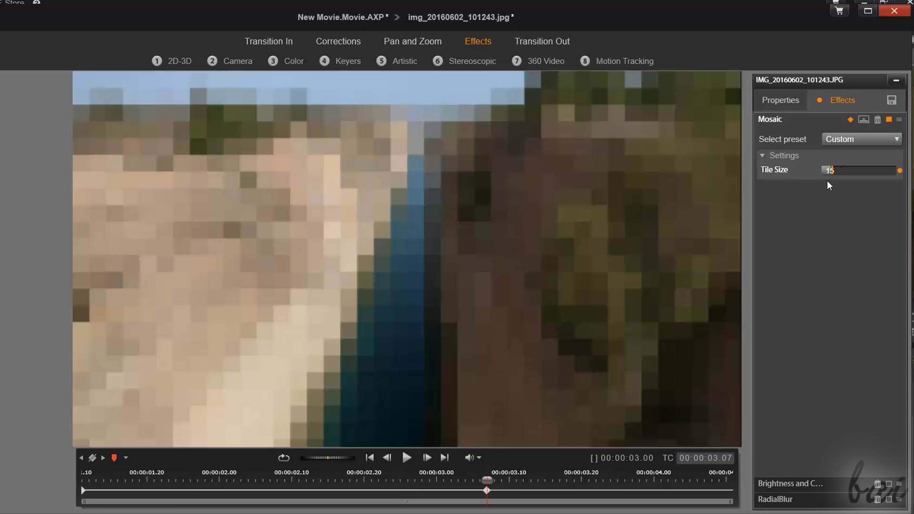
{"action": "left_click_drag", "start_coordinate": [828, 185], "coordinate": [812, 184]}
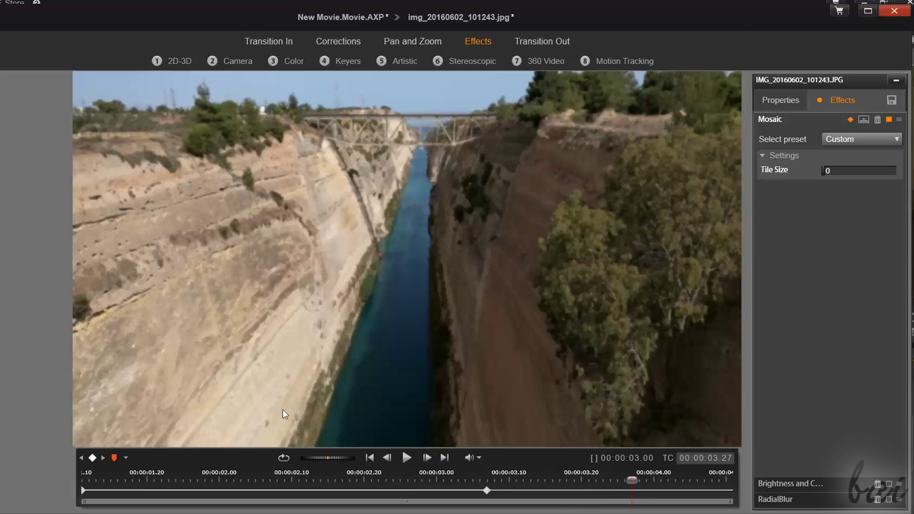
{"action": "left_click", "coordinate": [93, 457]}
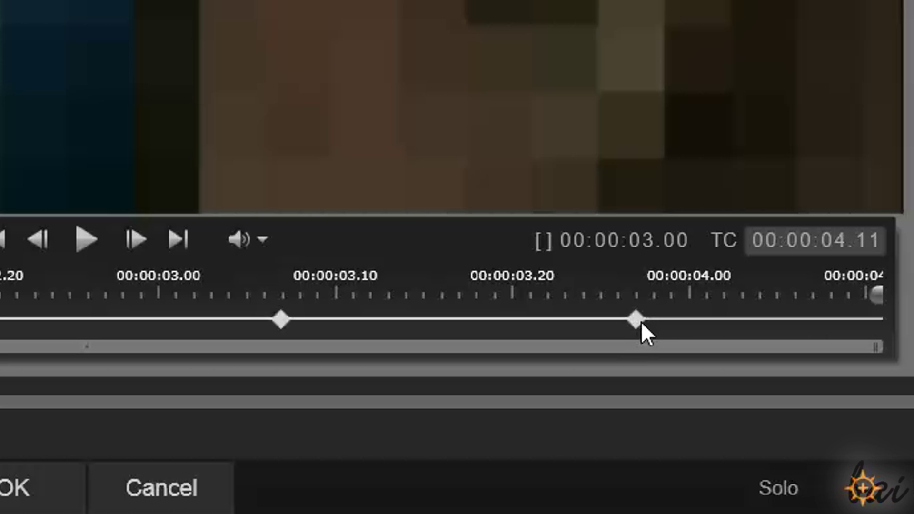
Move the later Mosaic keyframe to about 03.28, then delete it.
{"action": "left_click_drag", "start_coordinate": [641, 321], "coordinate": [764, 326]}
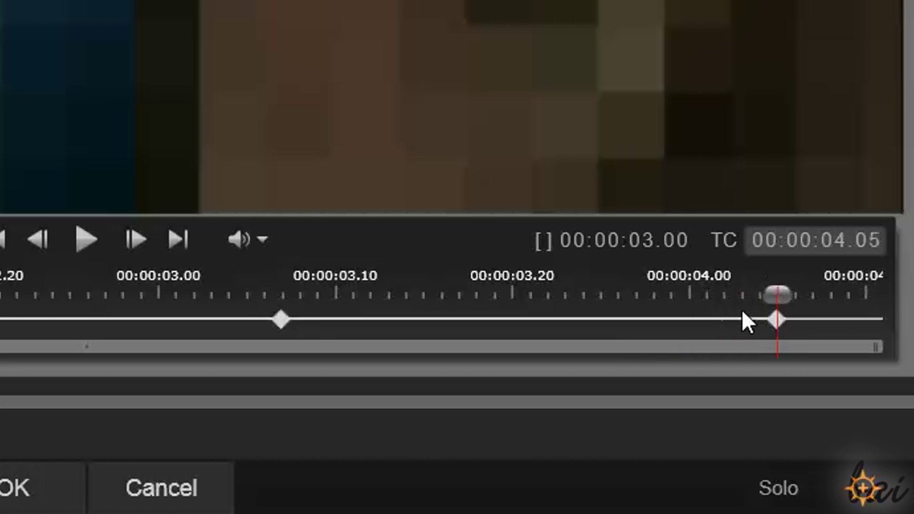
{"action": "left_click_drag", "start_coordinate": [688, 320], "coordinate": [647, 327]}
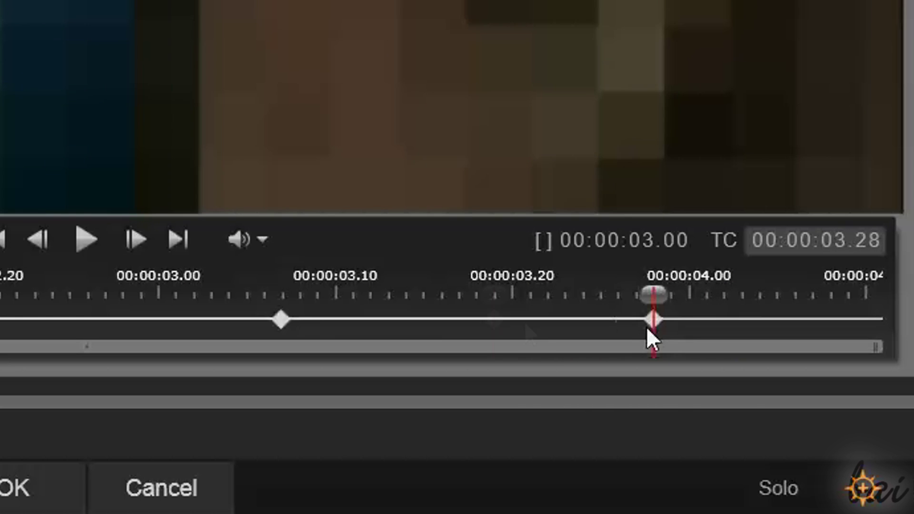
{"action": "right_click", "coordinate": [652, 316]}
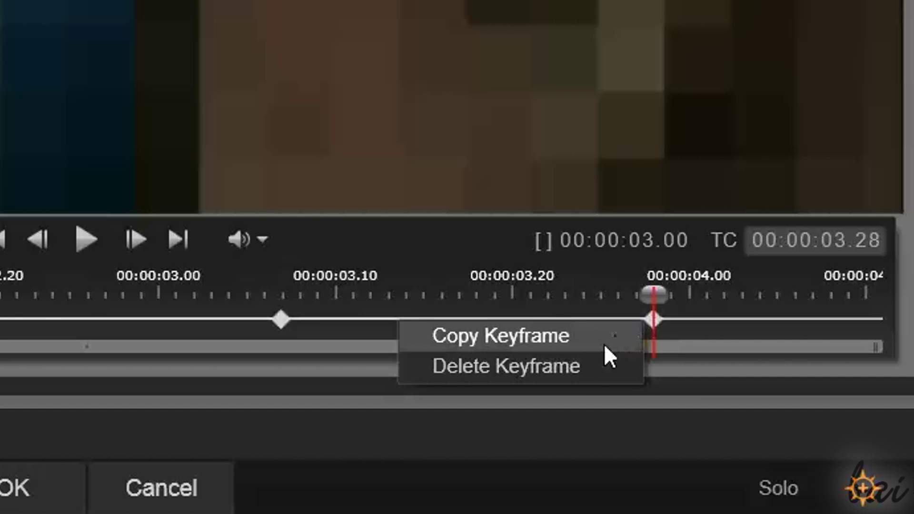
{"action": "left_click", "coordinate": [573, 370]}
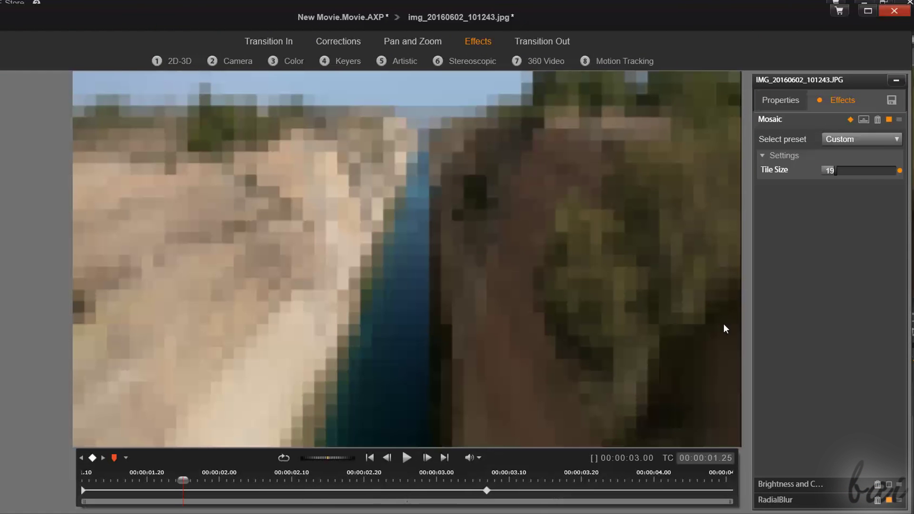
Expand the RadialBlur settings and turn off its keyframing.
{"action": "left_click", "coordinate": [785, 116]}
{"action": "left_click", "coordinate": [786, 134]}
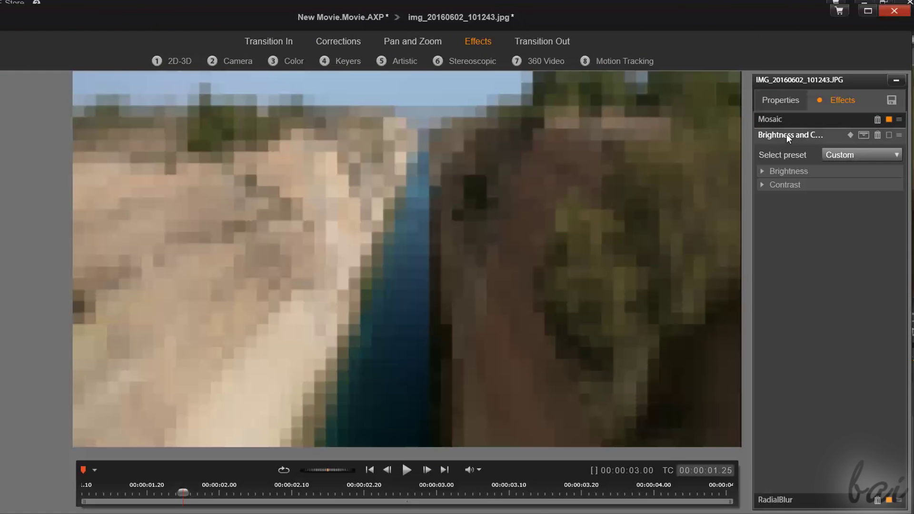
{"action": "left_click", "coordinate": [786, 135]}
{"action": "left_click", "coordinate": [784, 151]}
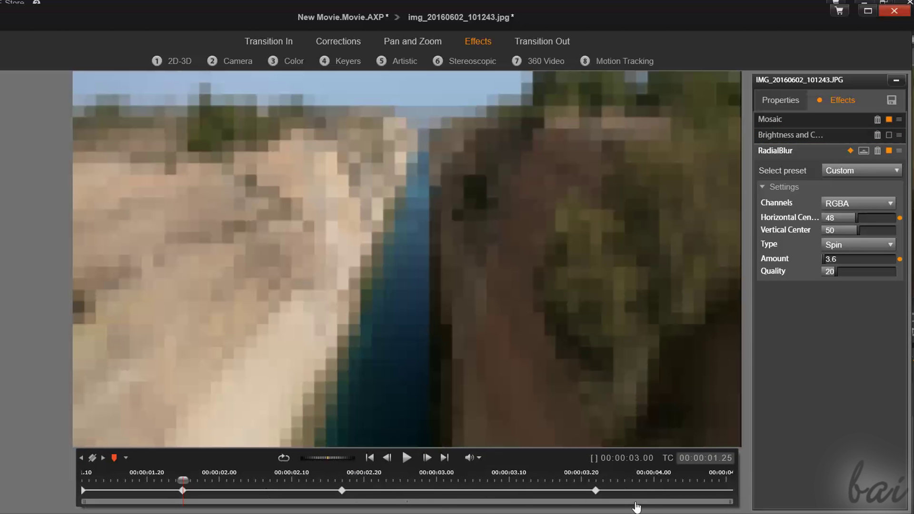
{"action": "left_click", "coordinate": [850, 152]}
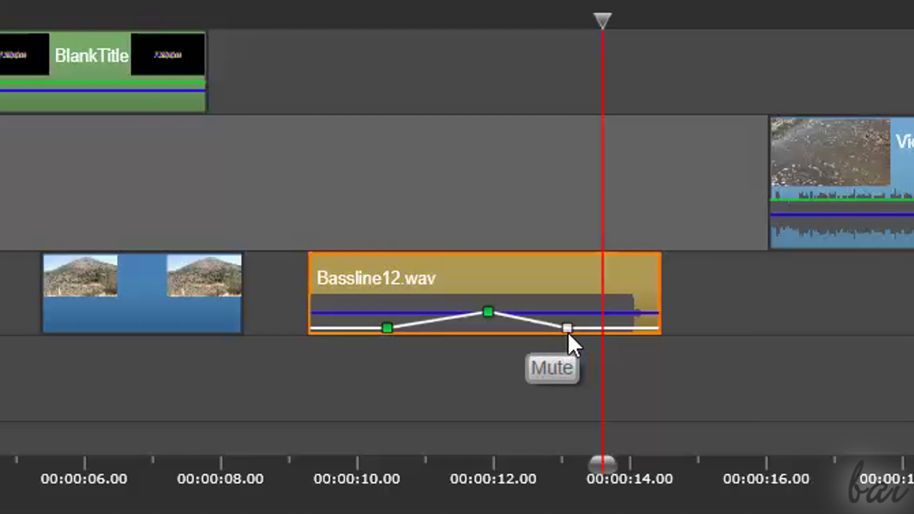
Raise the middle Bassline12.wav volume keyframe to 12dB, lift the last above mute, and play the fade.
{"action": "left_click_drag", "start_coordinate": [568, 332], "coordinate": [572, 327]}
{"action": "left_click_drag", "start_coordinate": [488, 311], "coordinate": [488, 294]}
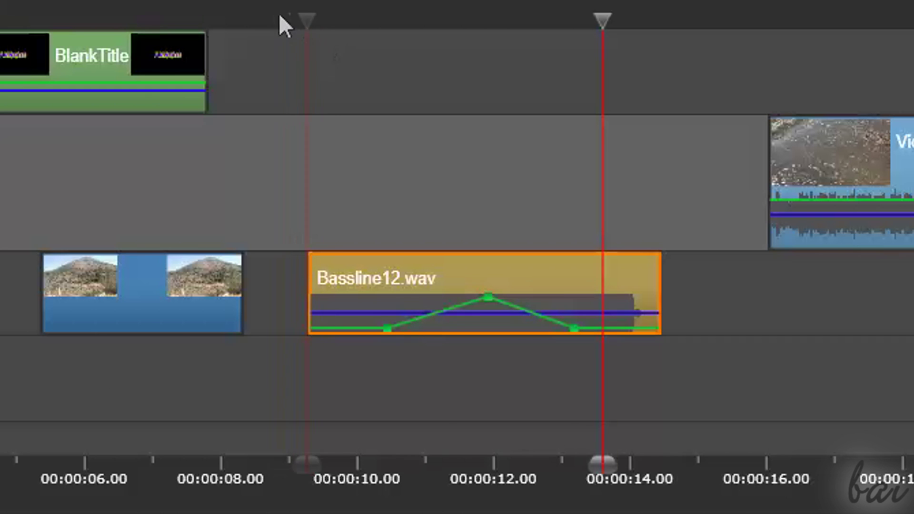
{"action": "left_click", "coordinate": [306, 20]}
{"action": "key", "text": "space"}
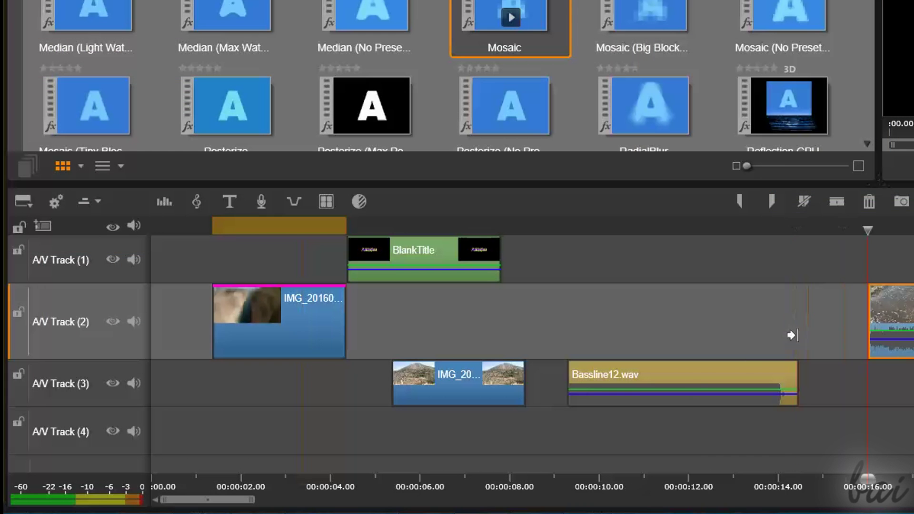
Show the audio mixer, add two volume keyframes on Bassline12.wav, and drop the first to -41dB.
{"action": "left_click", "coordinate": [666, 379]}
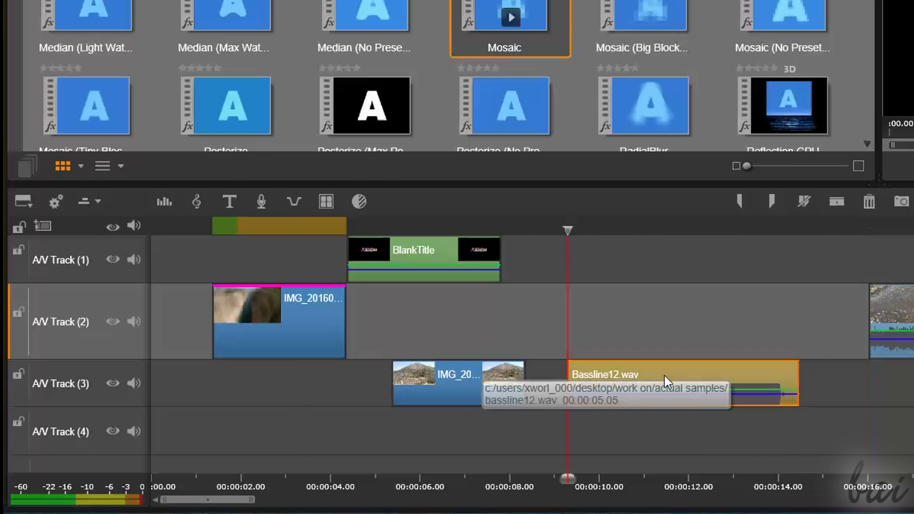
{"action": "left_click", "coordinate": [164, 202]}
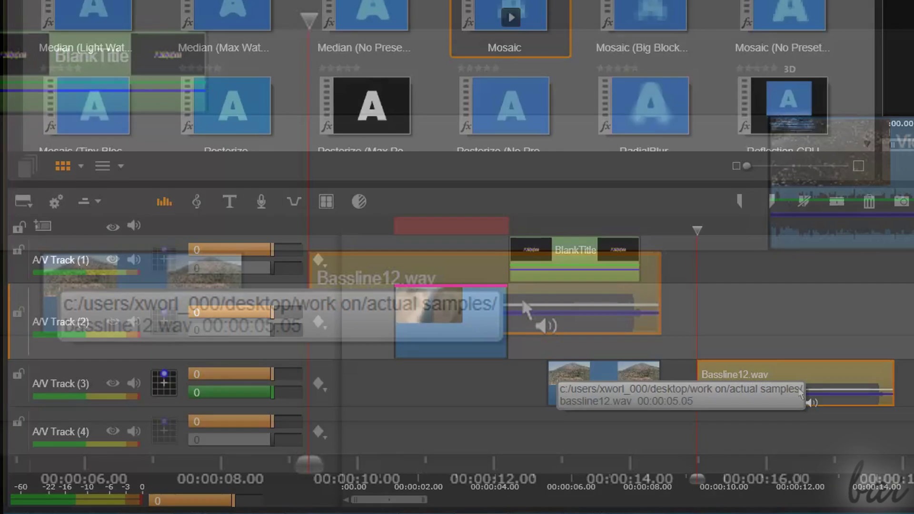
{"action": "left_click_drag", "start_coordinate": [799, 389], "coordinate": [833, 400]}
{"action": "left_click_drag", "start_coordinate": [551, 324], "coordinate": [369, 311]}
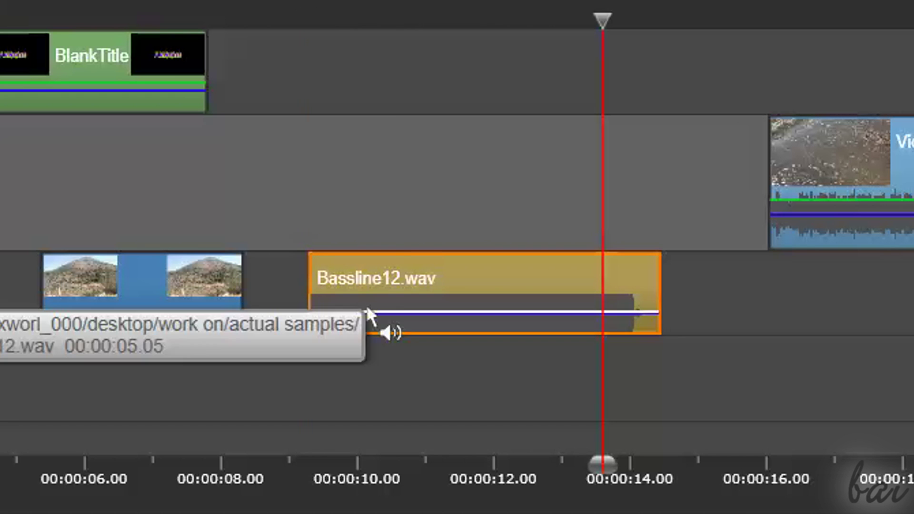
{"action": "left_click", "coordinate": [367, 312]}
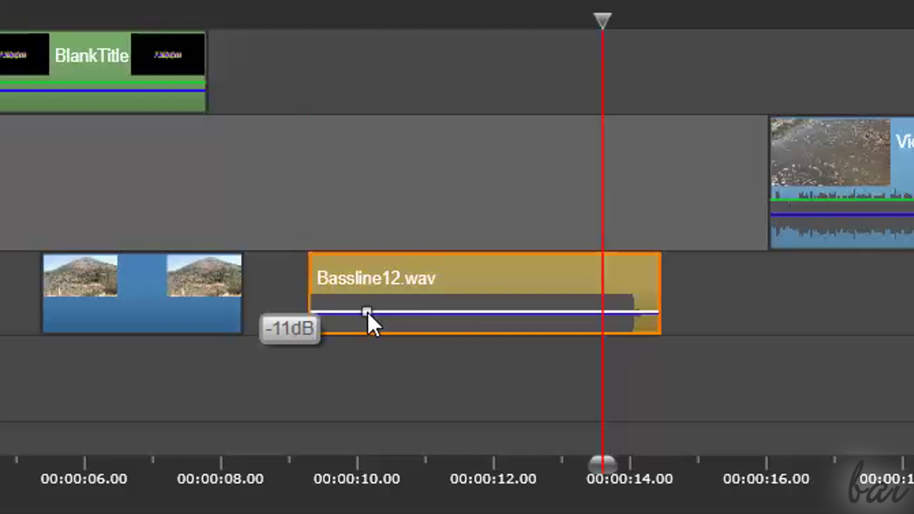
{"action": "left_click", "coordinate": [488, 312]}
{"action": "left_click_drag", "start_coordinate": [367, 311], "coordinate": [369, 331]}
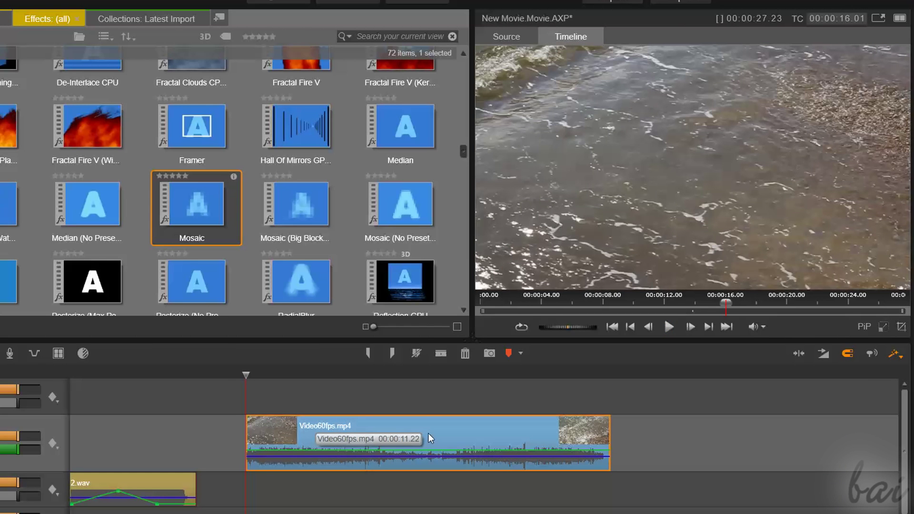
Give Video60fps.mp4 a constant 200% speed change and preview it.
{"action": "right_click", "coordinate": [428, 433]}
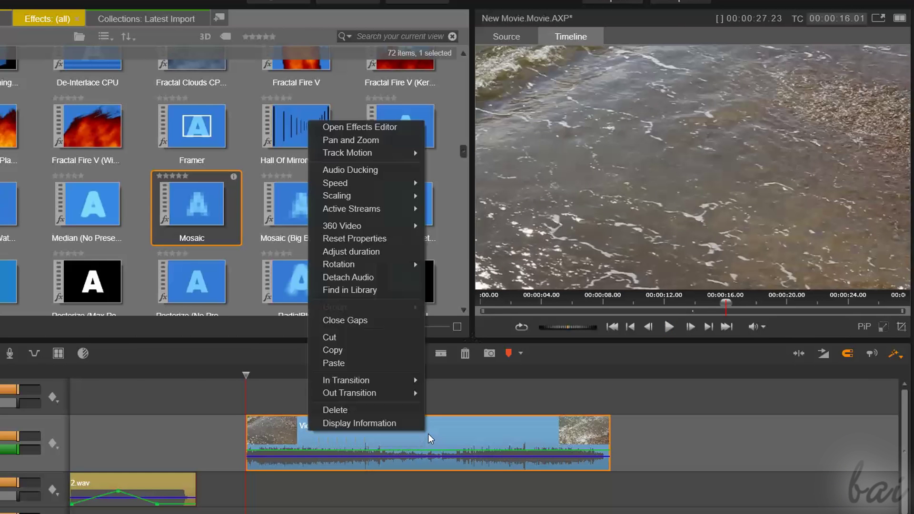
{"action": "mouse_move", "coordinate": [353, 183]}
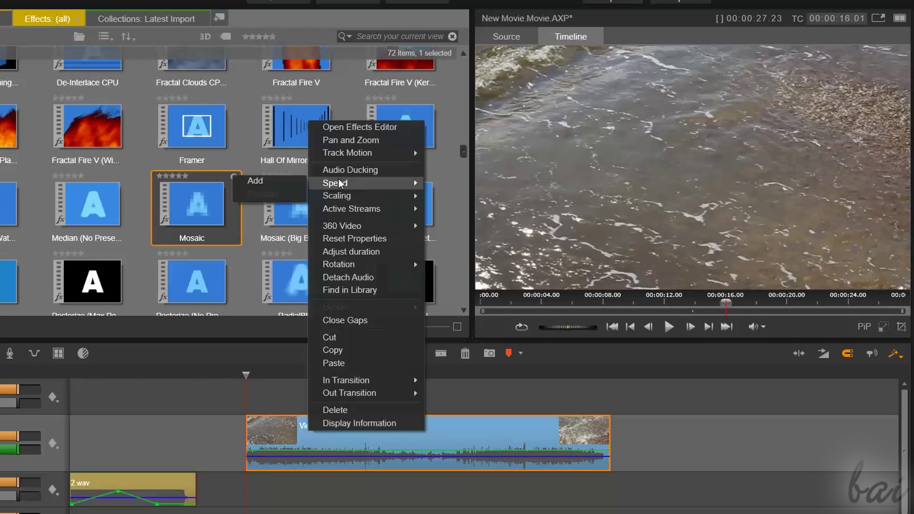
{"action": "left_click", "coordinate": [274, 180]}
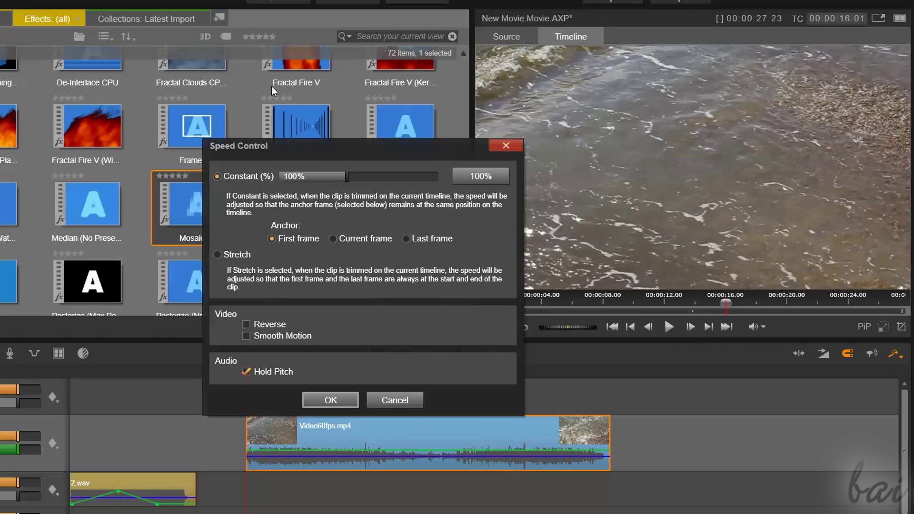
{"action": "left_click_drag", "start_coordinate": [346, 155], "coordinate": [328, 109]}
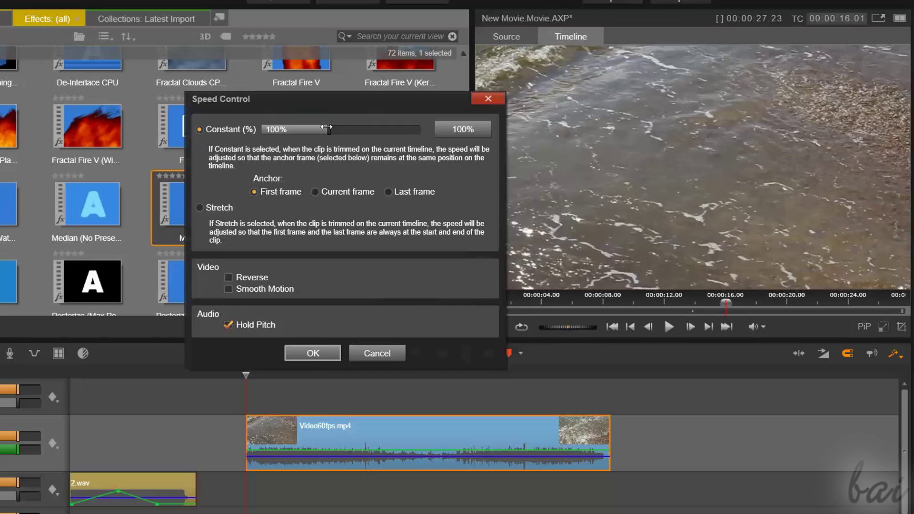
{"action": "left_click_drag", "start_coordinate": [326, 127], "coordinate": [344, 141]}
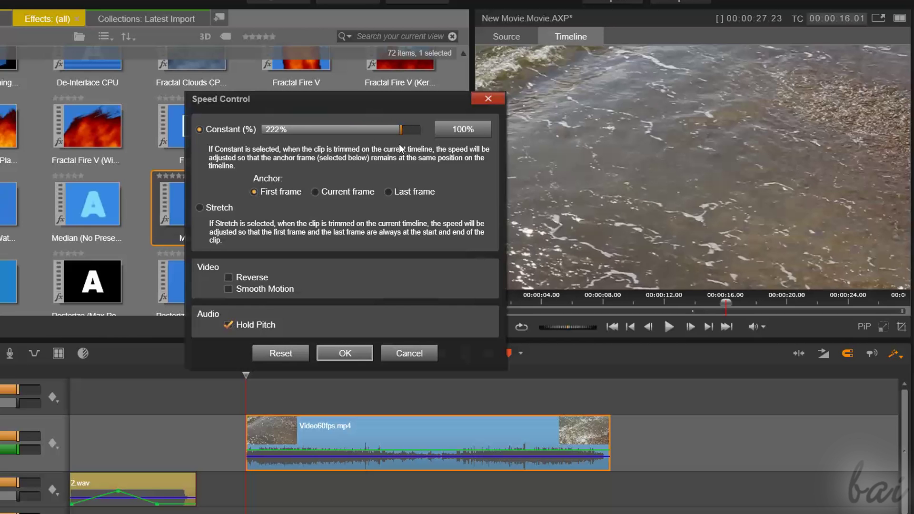
{"action": "left_click_drag", "start_coordinate": [398, 144], "coordinate": [396, 142]}
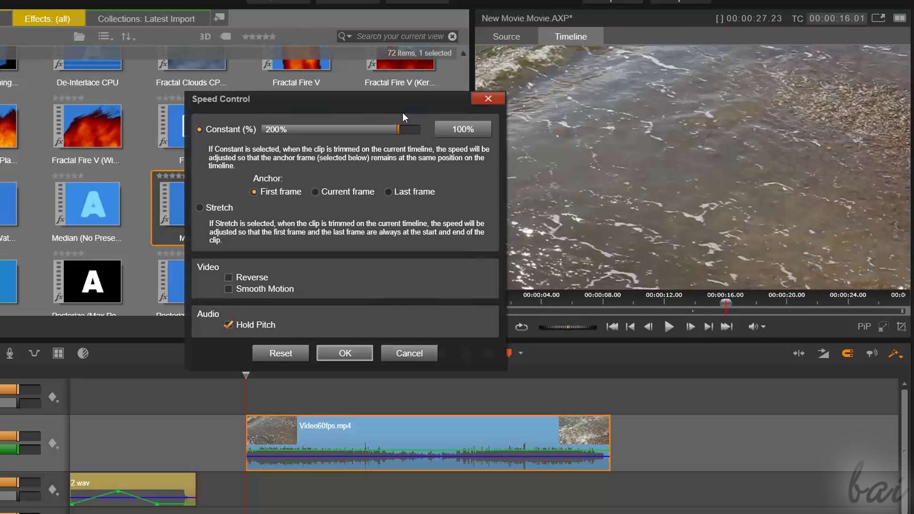
{"action": "left_click", "coordinate": [355, 350]}
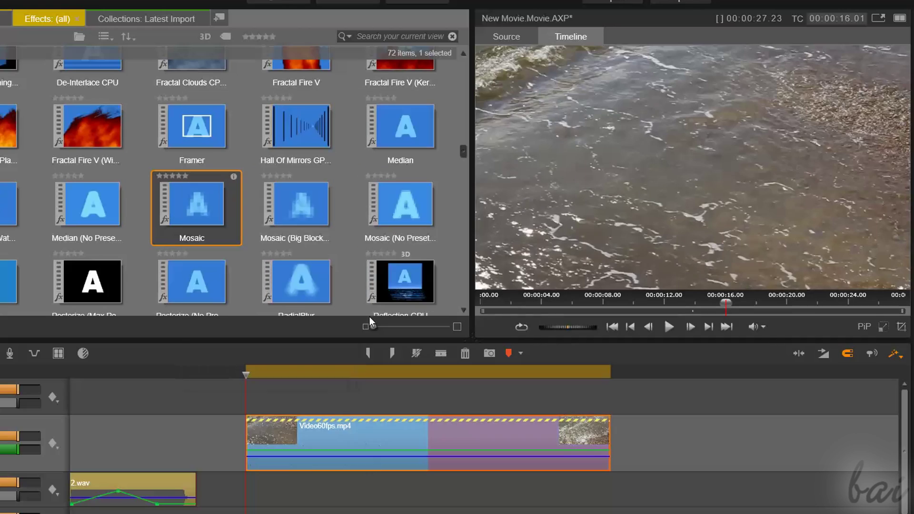
{"action": "left_click", "coordinate": [671, 327]}
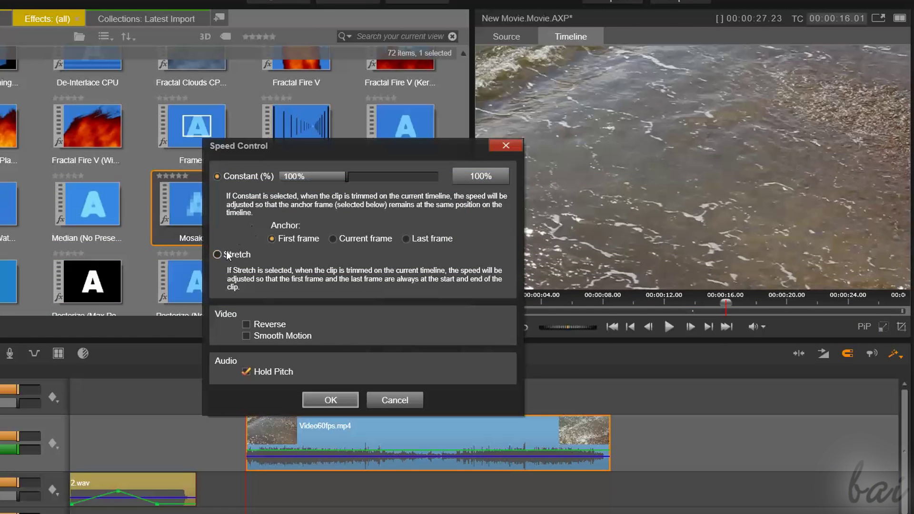
Switch to Stretch speed mode, then trim Video60fps.mp4 shorter and longer, previewing each.
{"action": "left_click", "coordinate": [228, 254]}
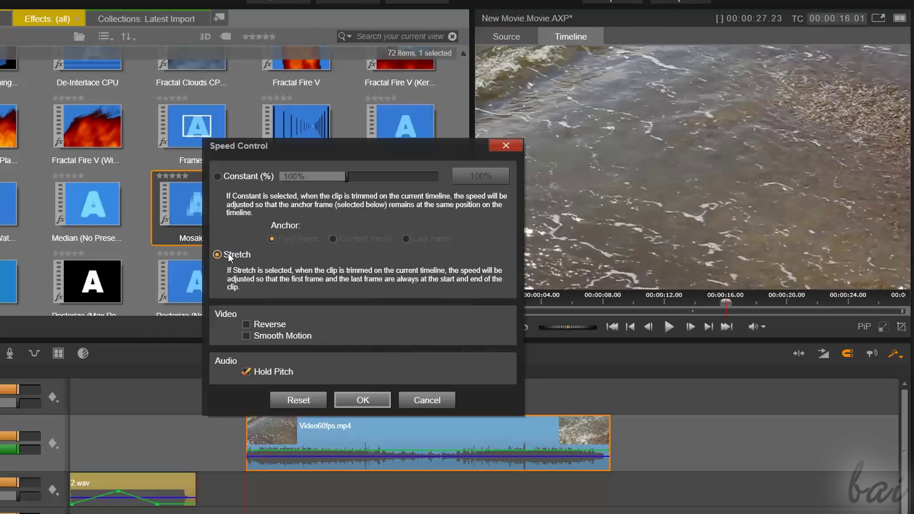
{"action": "left_click", "coordinate": [365, 400]}
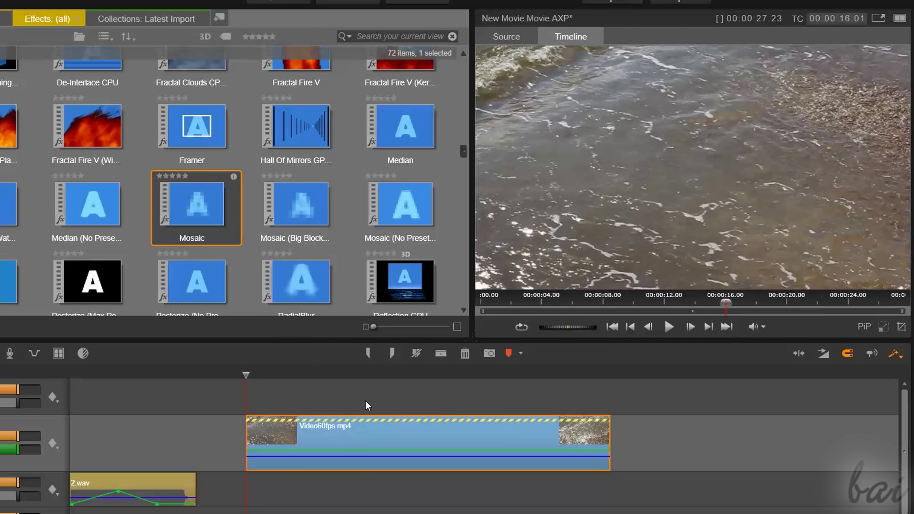
{"action": "left_click_drag", "start_coordinate": [604, 435], "coordinate": [439, 451]}
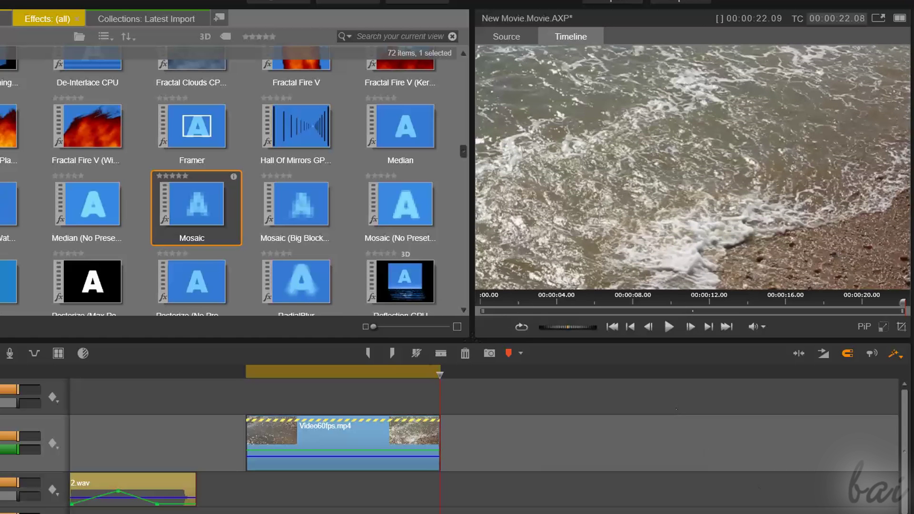
{"action": "left_click", "coordinate": [670, 327]}
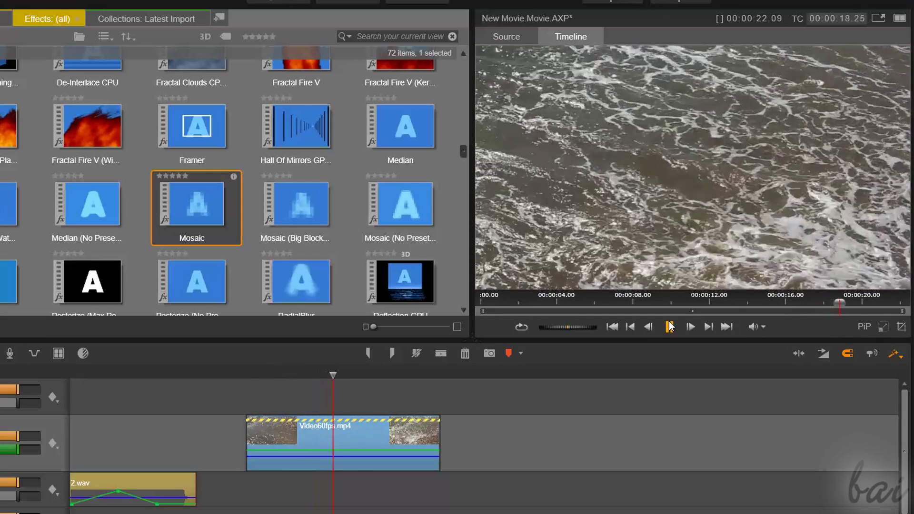
{"action": "left_click", "coordinate": [430, 436]}
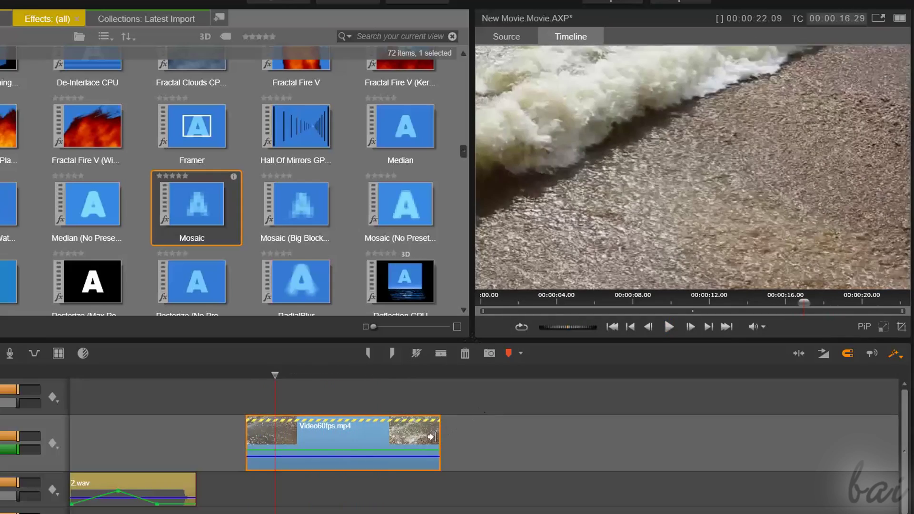
{"action": "left_click_drag", "start_coordinate": [431, 437], "coordinate": [851, 449]}
{"action": "left_click", "coordinate": [669, 326]}
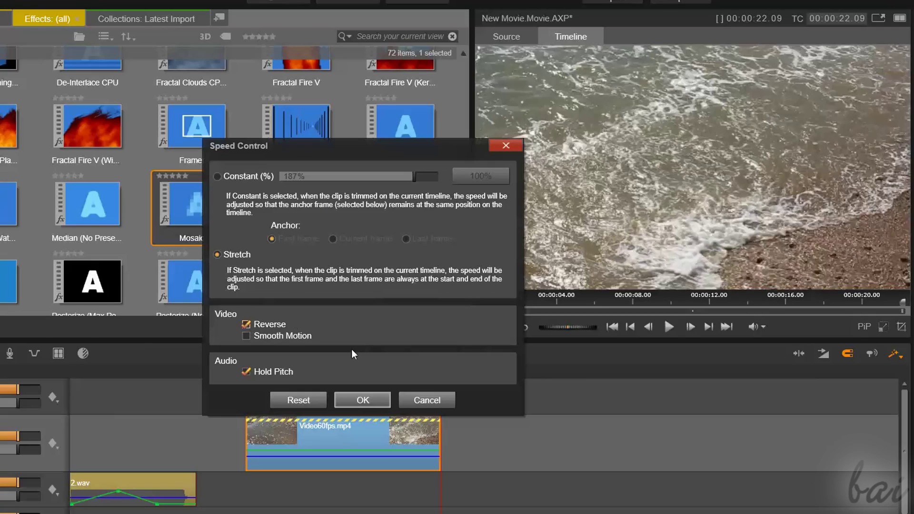
Apply reversed playback, turn off Hold Pitch, and preview the clip.
{"action": "left_click", "coordinate": [362, 399]}
{"action": "key", "text": "space"}
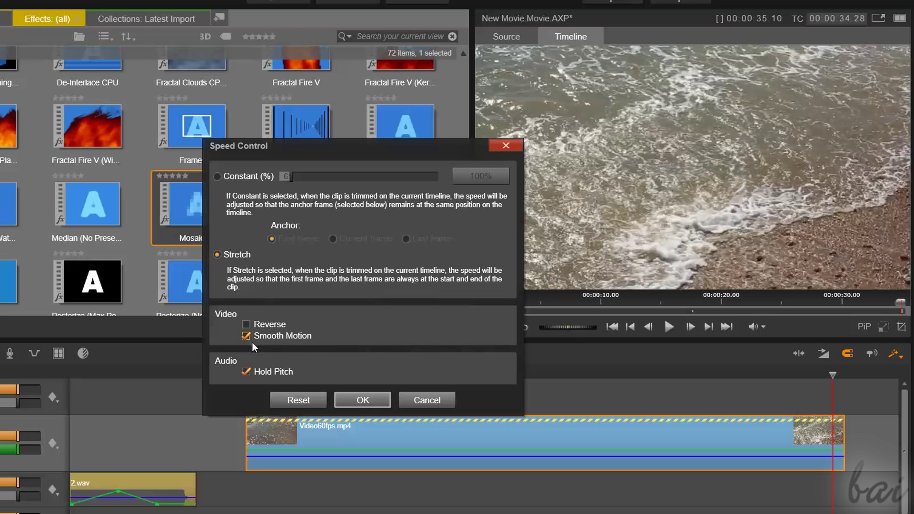
{"action": "left_click", "coordinate": [247, 372]}
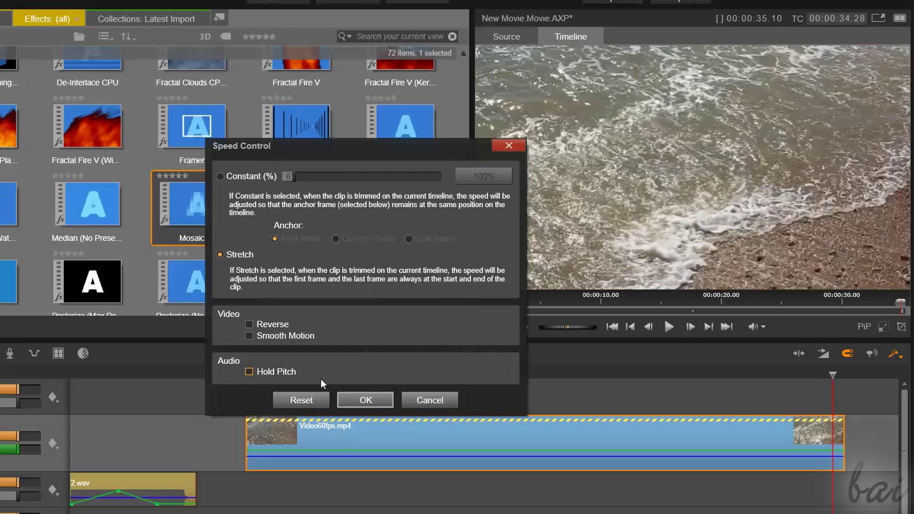
{"action": "left_click", "coordinate": [347, 400]}
{"action": "left_click", "coordinate": [670, 327]}
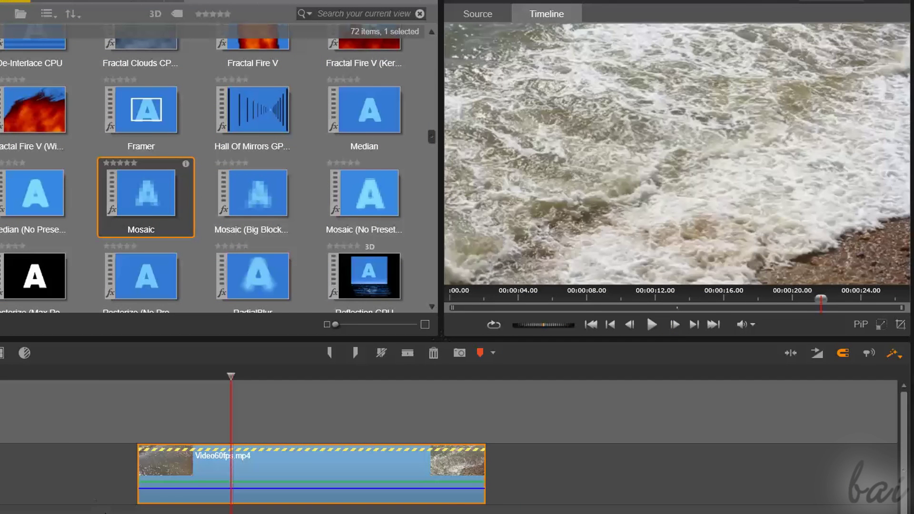
Remove the speed change from Video60fps.mp4.
{"action": "right_click", "coordinate": [292, 468]}
{"action": "mouse_move", "coordinate": [200, 198]}
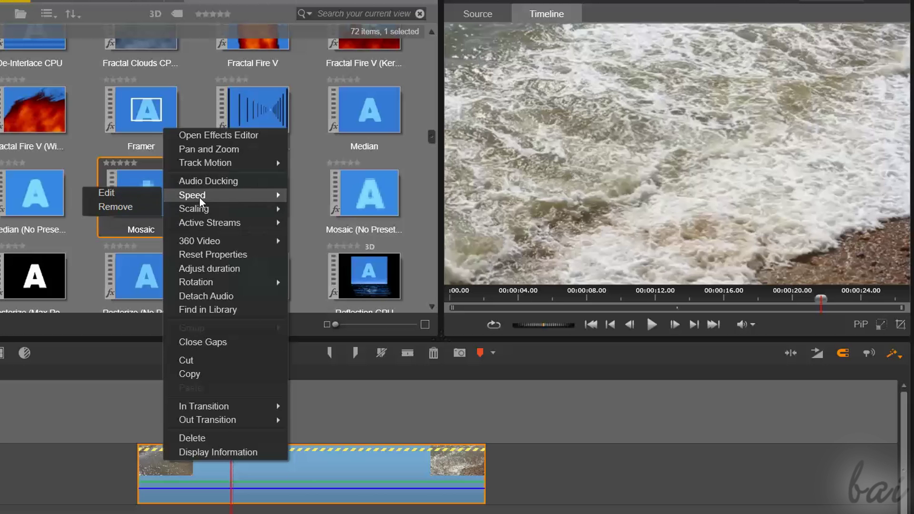
{"action": "left_click", "coordinate": [123, 208]}
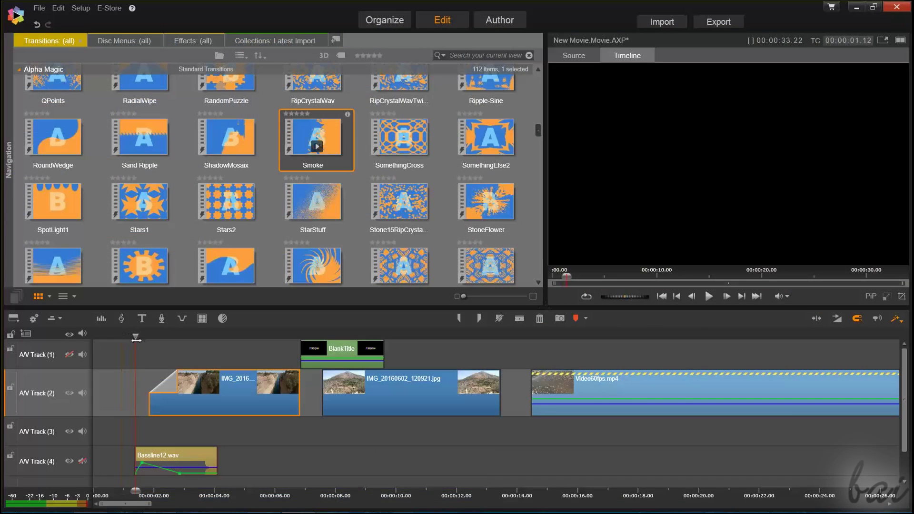
Open the canal image clip and set its incoming transition to Blinds 2 wipe, previewing it.
{"action": "left_click_drag", "start_coordinate": [149, 348], "coordinate": [174, 362]}
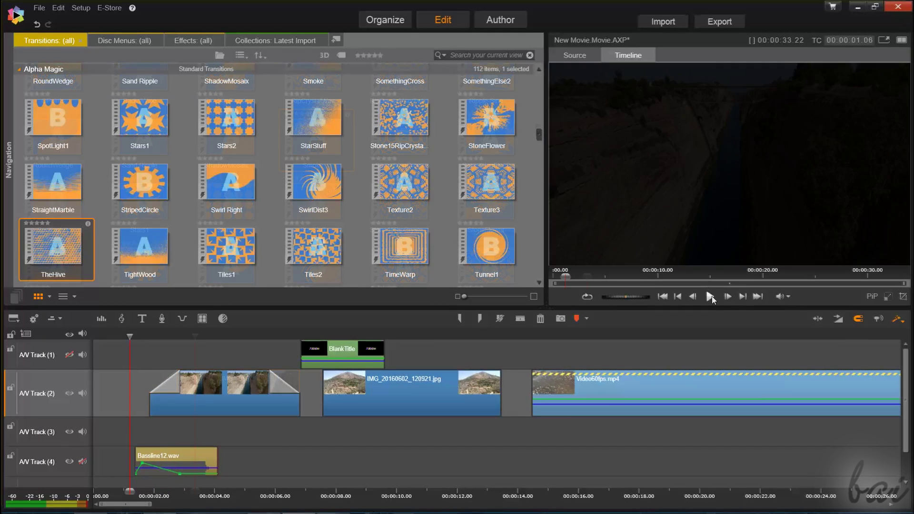
{"action": "left_click", "coordinate": [710, 296]}
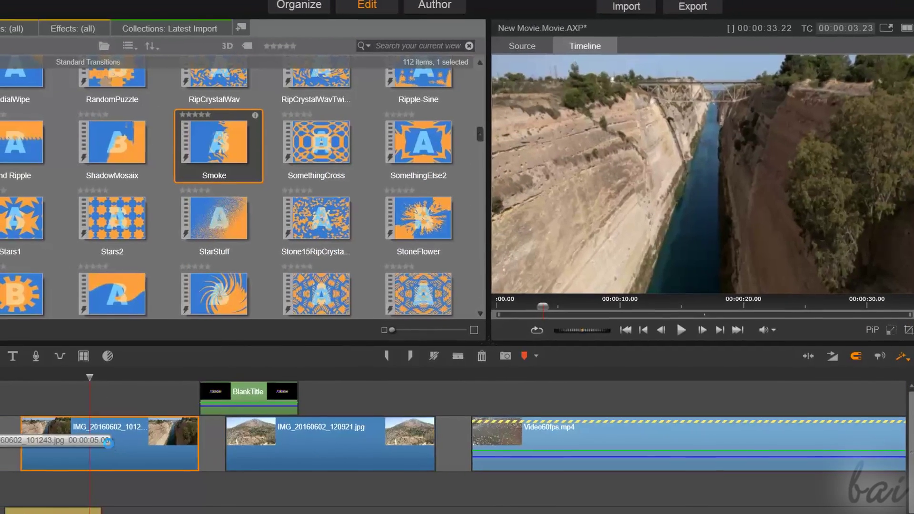
{"action": "double_click", "coordinate": [109, 442]}
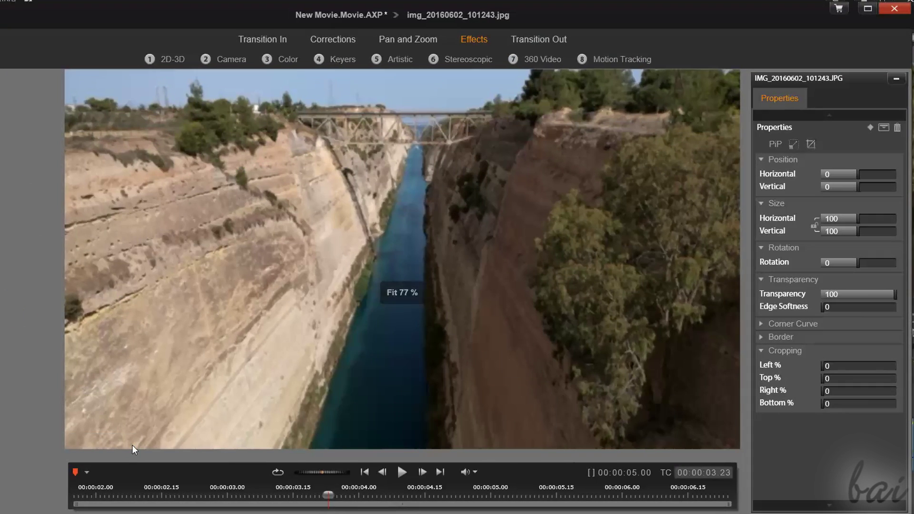
{"action": "left_click", "coordinate": [272, 39]}
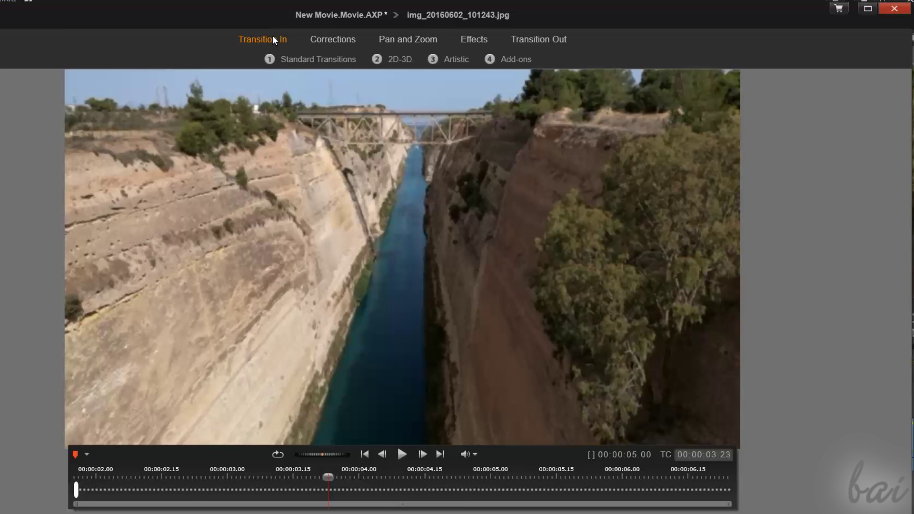
{"action": "left_click", "coordinate": [546, 40]}
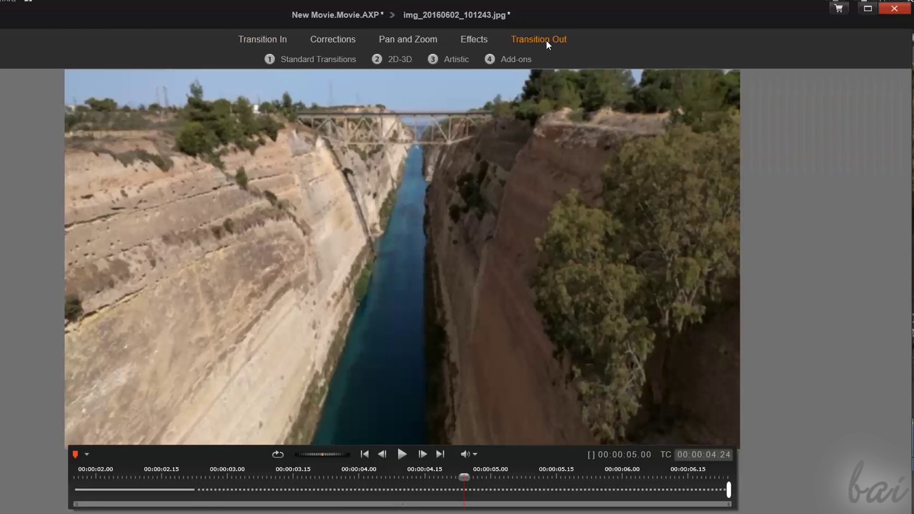
{"action": "left_click", "coordinate": [278, 40]}
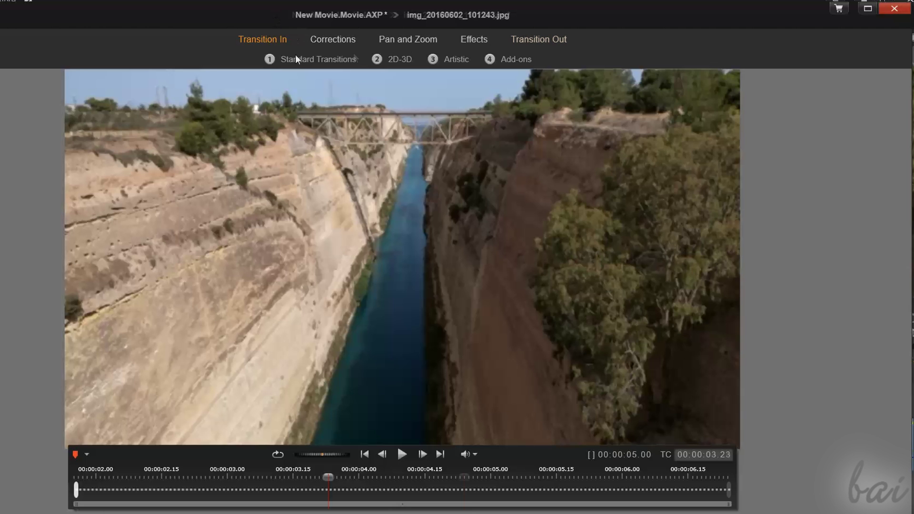
{"action": "left_click", "coordinate": [297, 56]}
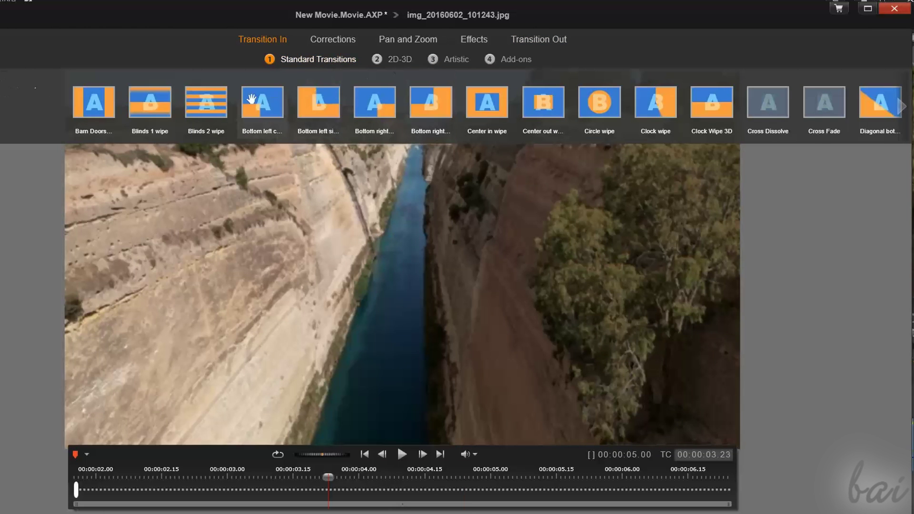
{"action": "left_click", "coordinate": [206, 102]}
{"action": "left_click", "coordinate": [401, 454]}
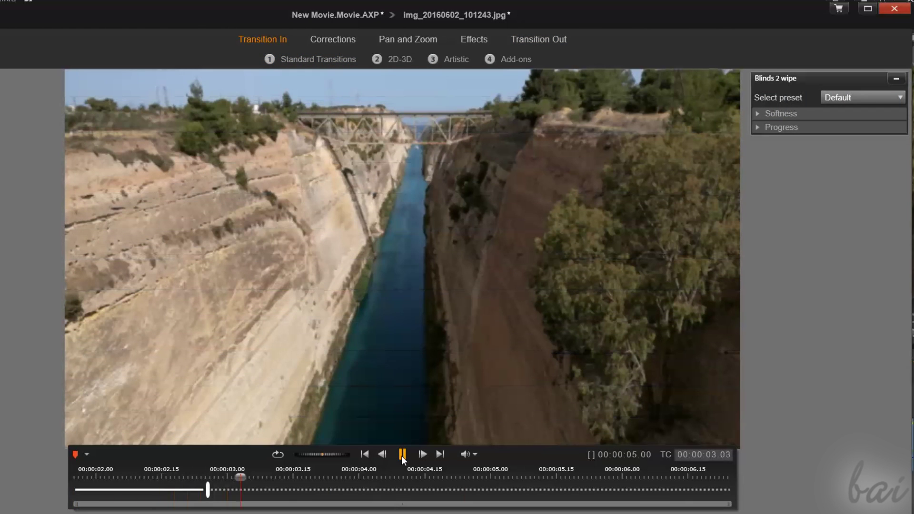
Set the outgoing transition to Horizontal check 2 wipe and preview it twice.
{"action": "left_click", "coordinate": [402, 454]}
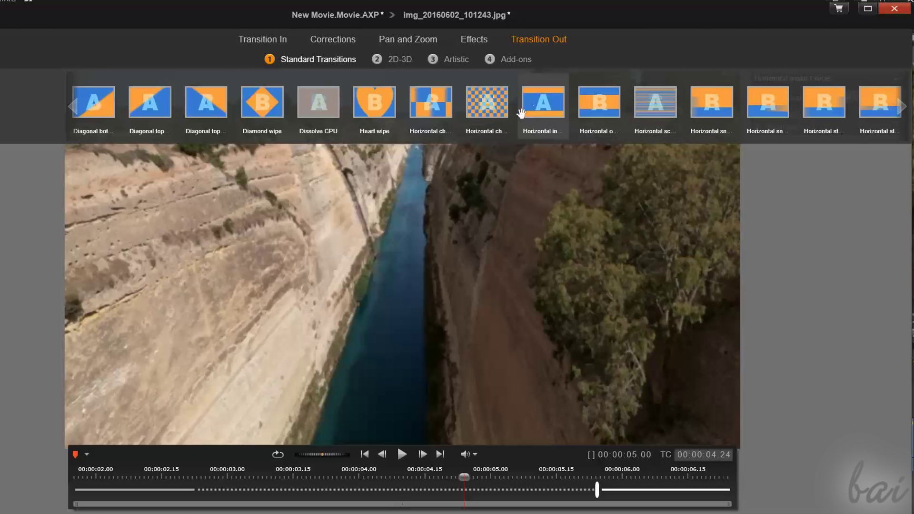
{"action": "left_click", "coordinate": [498, 104]}
{"action": "left_click", "coordinate": [398, 453]}
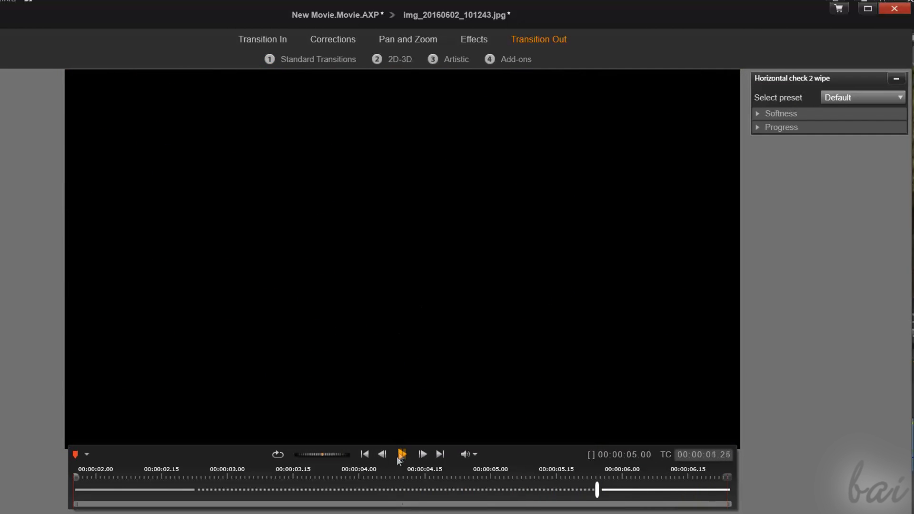
{"action": "left_click", "coordinate": [398, 456]}
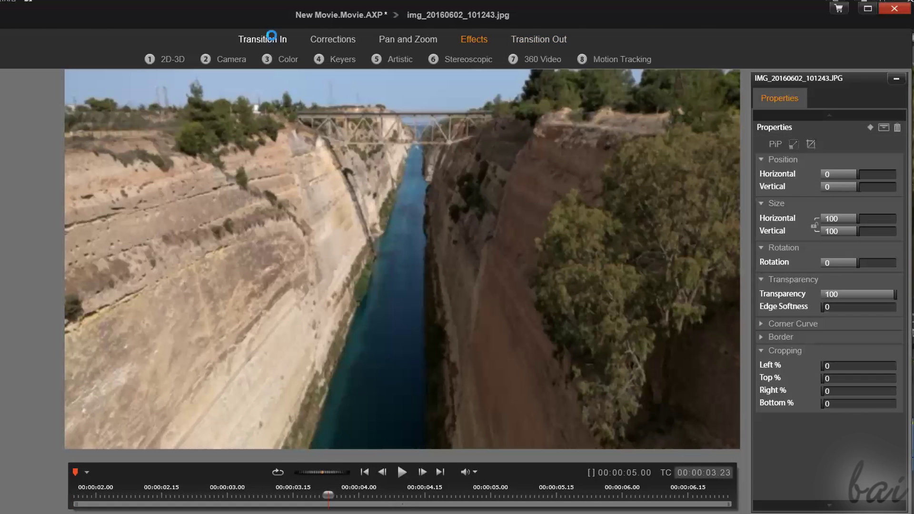
Reapply Blinds 2 wipe as the incoming transition with Softness raised to 1, and preview.
{"action": "left_click", "coordinate": [272, 39]}
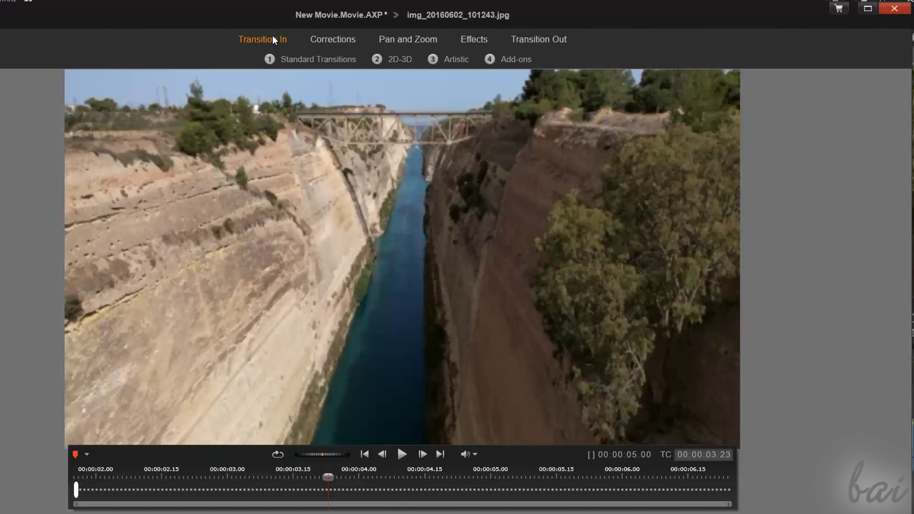
{"action": "left_click", "coordinate": [305, 58]}
{"action": "left_click", "coordinate": [206, 102]}
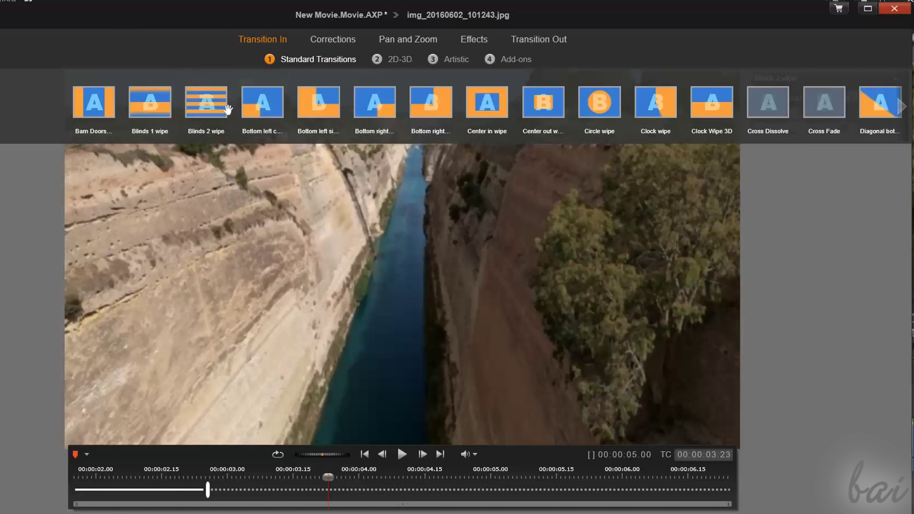
{"action": "left_click", "coordinate": [174, 477]}
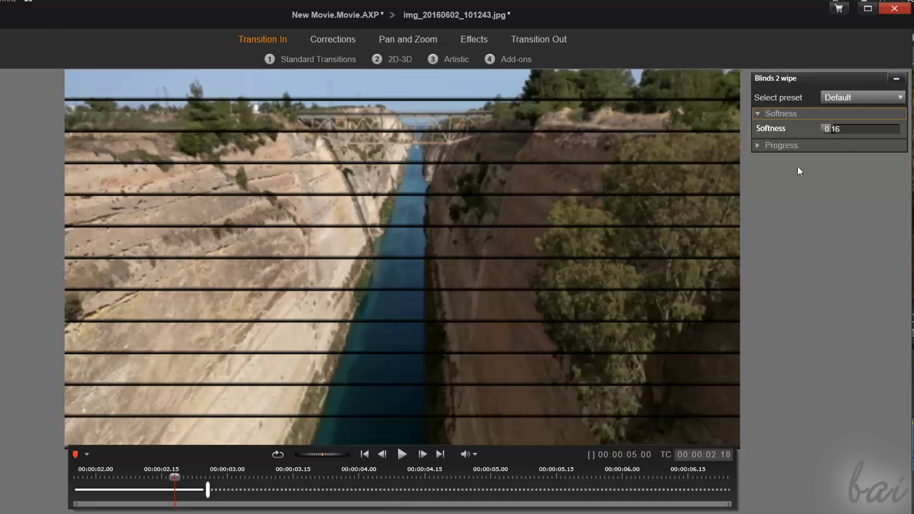
{"action": "left_click_drag", "start_coordinate": [831, 129], "coordinate": [898, 129]}
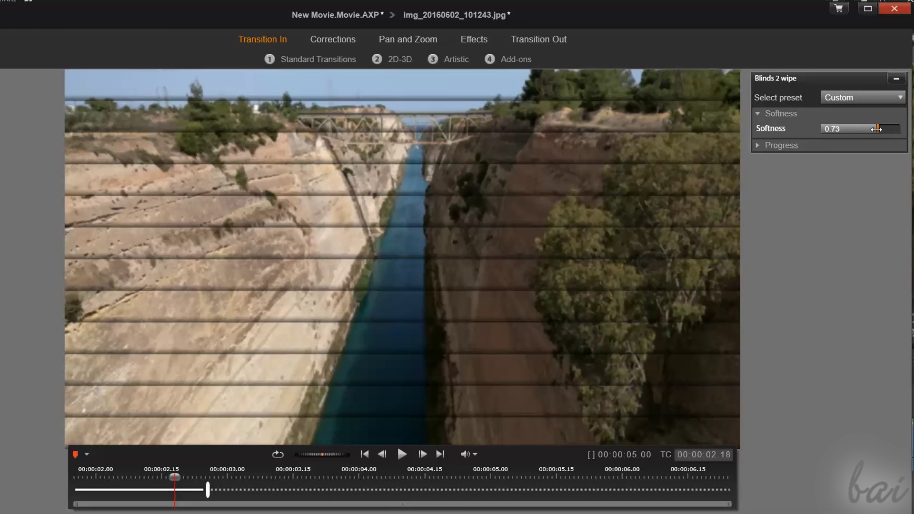
{"action": "left_click", "coordinate": [757, 145]}
{"action": "left_click_drag", "start_coordinate": [174, 477], "coordinate": [65, 471]}
{"action": "left_click", "coordinate": [398, 456]}
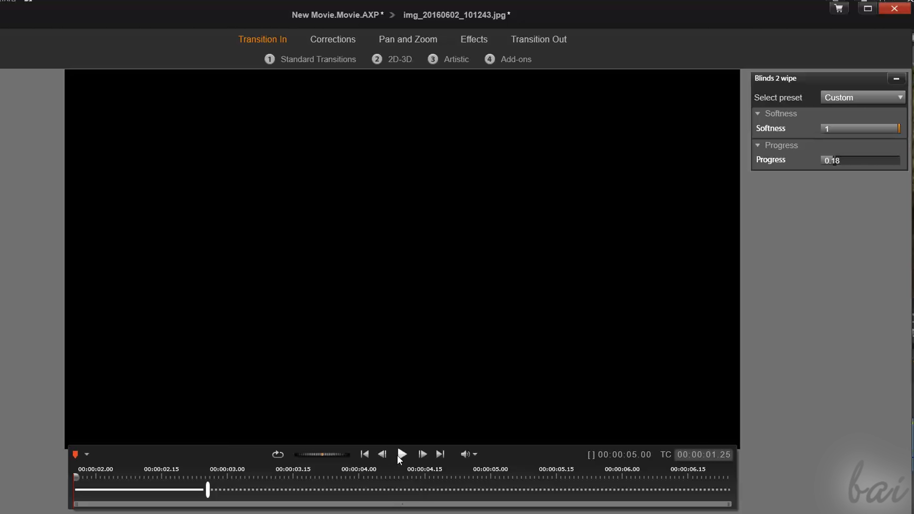
{"action": "left_click", "coordinate": [399, 455]}
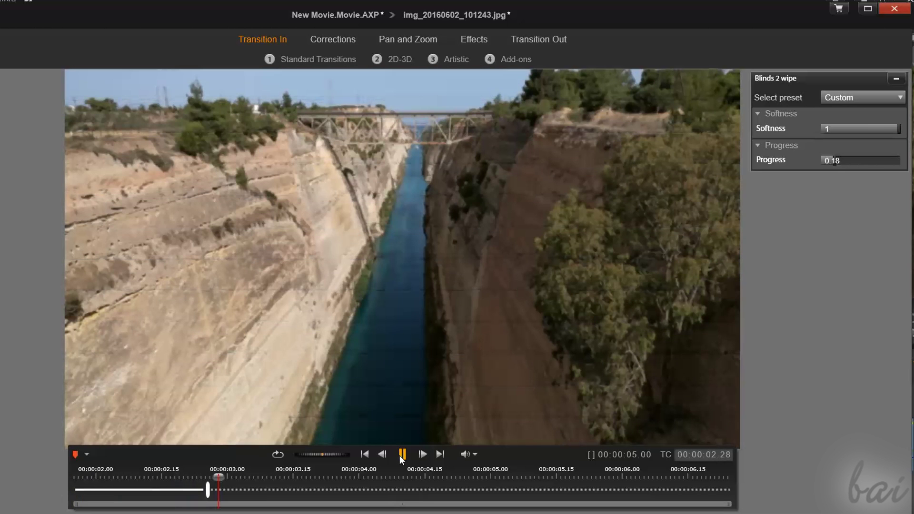
{"action": "left_click", "coordinate": [399, 455]}
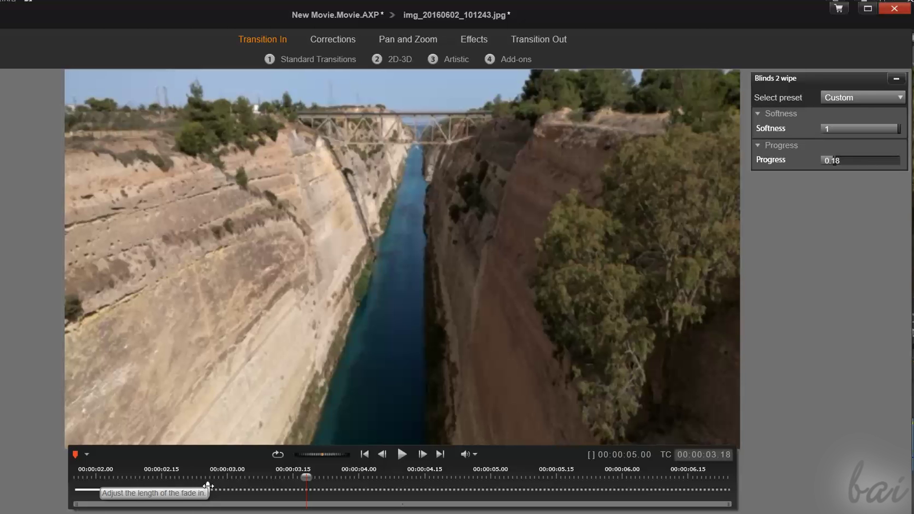
Adjust the Blinds 2 wipe fade-in length and preview it again.
{"action": "left_click_drag", "start_coordinate": [208, 486], "coordinate": [261, 490]}
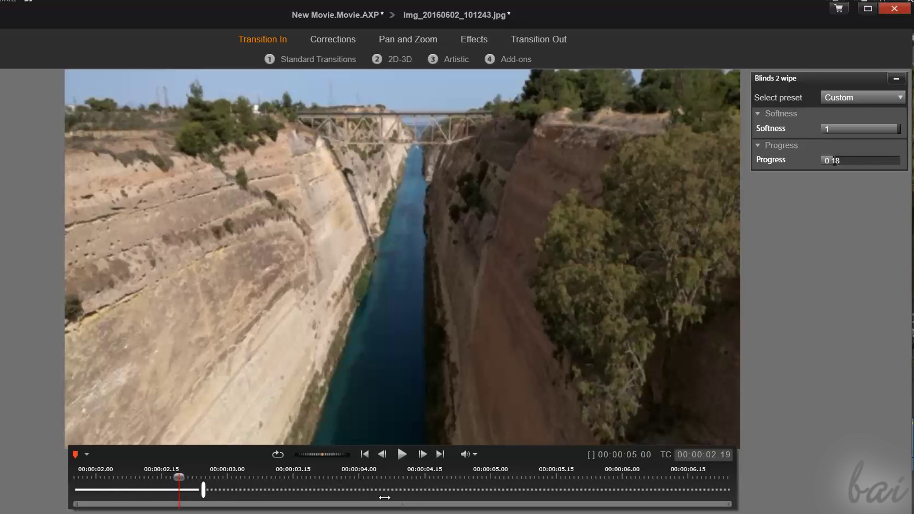
{"action": "left_click_drag", "start_coordinate": [385, 498], "coordinate": [388, 490]}
{"action": "left_click", "coordinate": [402, 453]}
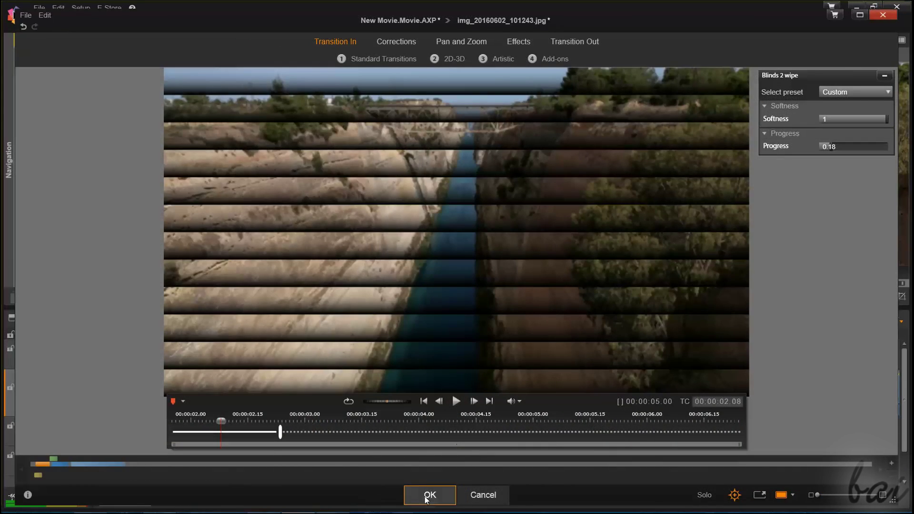
Accept the transition settings, then drag the canal image clip's opening transition handle on the timeline.
{"action": "left_click", "coordinate": [426, 497]}
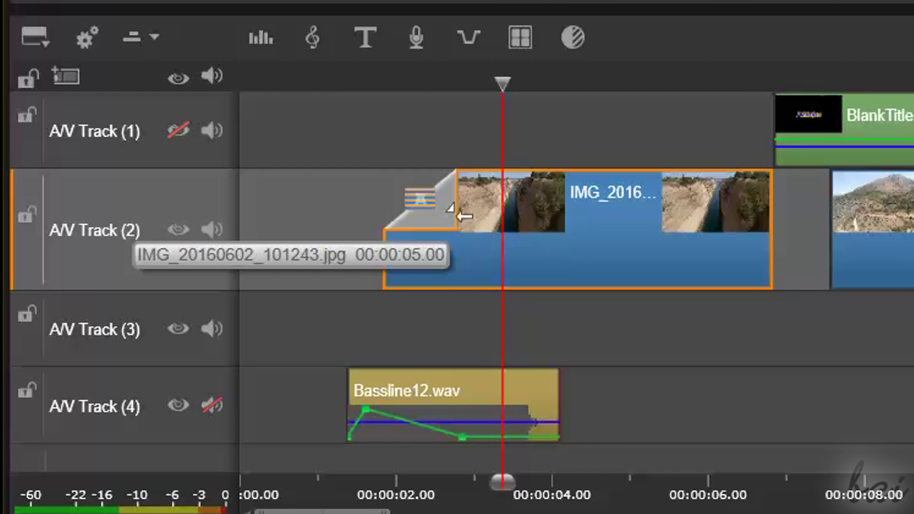
{"action": "left_click_drag", "start_coordinate": [452, 219], "coordinate": [373, 224]}
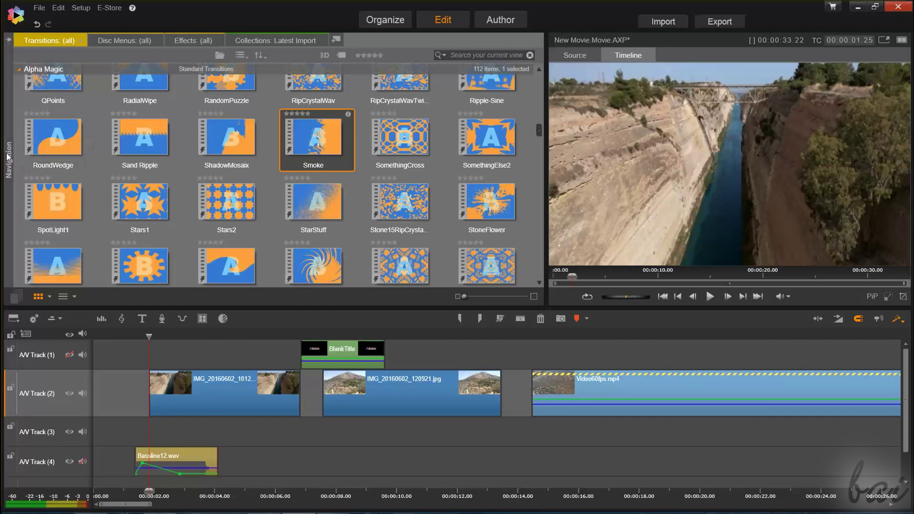
List all transitions in the library and preview RipCrystalWavTwirl.
{"action": "left_click", "coordinate": [7, 157]}
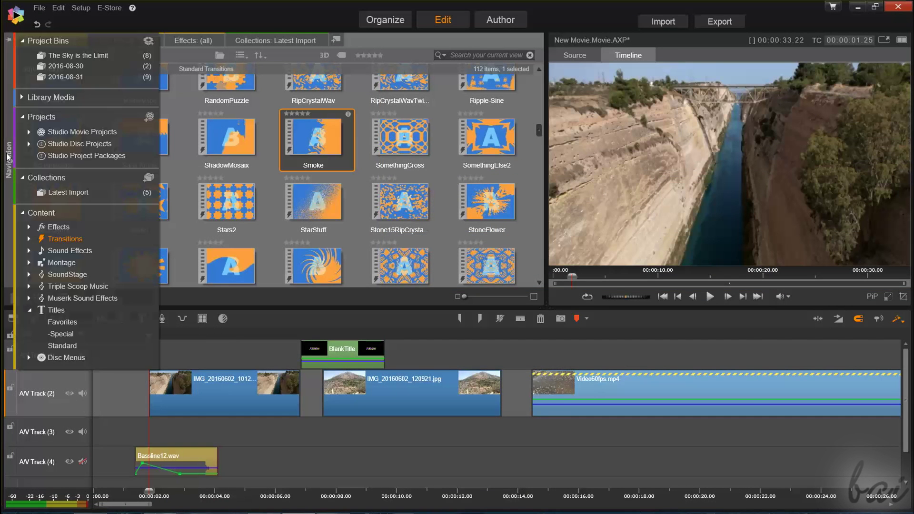
{"action": "left_click", "coordinate": [67, 241]}
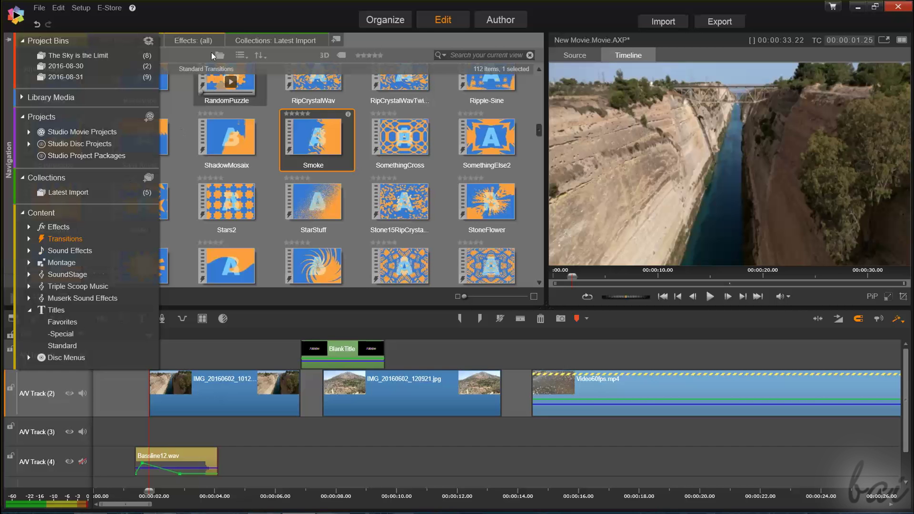
{"action": "scroll", "coordinate": [393, 145], "scroll_direction": "up", "scroll_amount": 3}
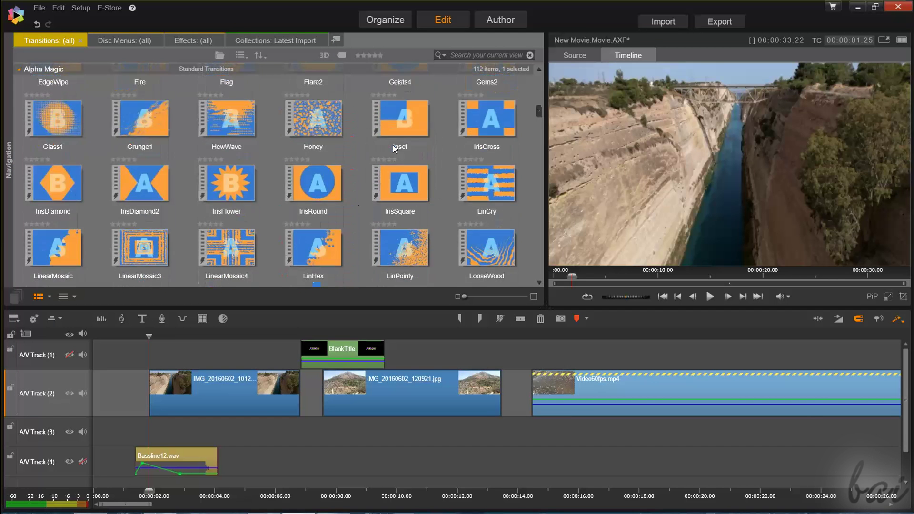
{"action": "left_click", "coordinate": [375, 191]}
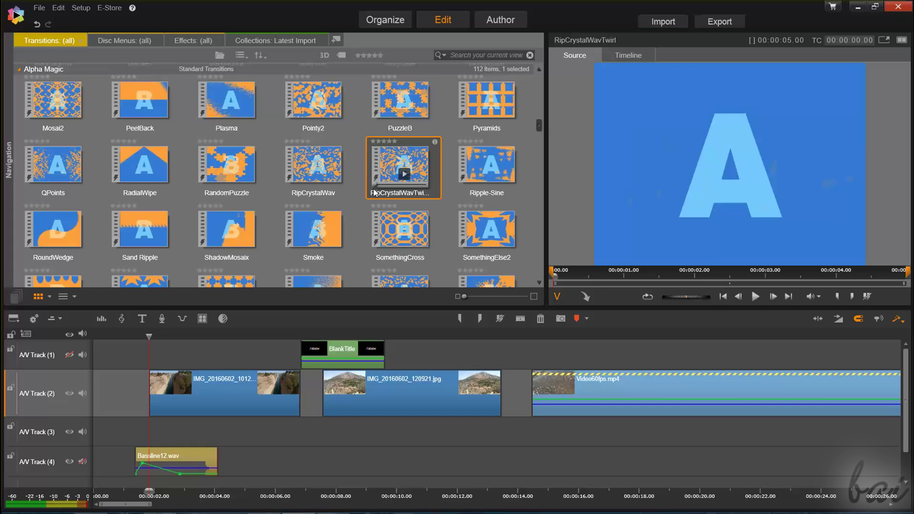
{"action": "left_click", "coordinate": [755, 296]}
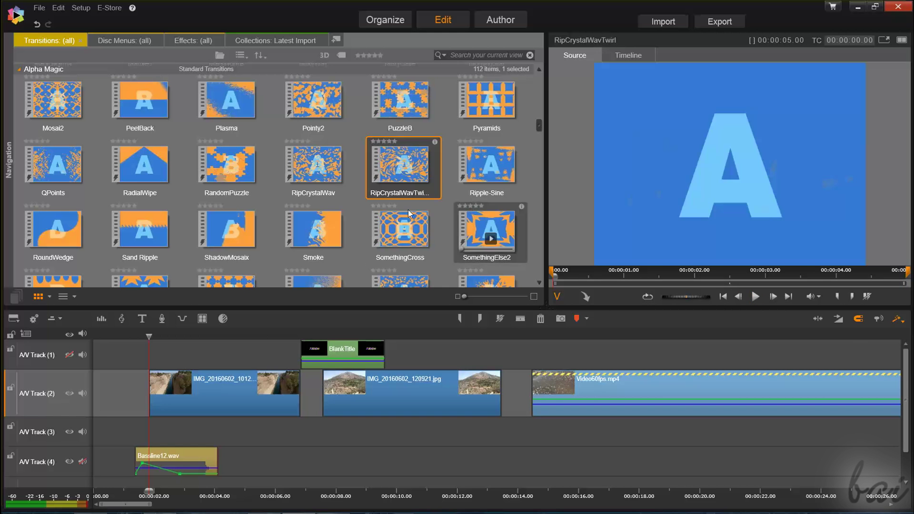
Drag a transition onto the canal image clip's start and select TheHive.
{"action": "left_click_drag", "start_coordinate": [381, 162], "coordinate": [163, 377]}
{"action": "scroll", "coordinate": [72, 214], "scroll_direction": "down", "scroll_amount": 3}
{"action": "left_click", "coordinate": [41, 232]}
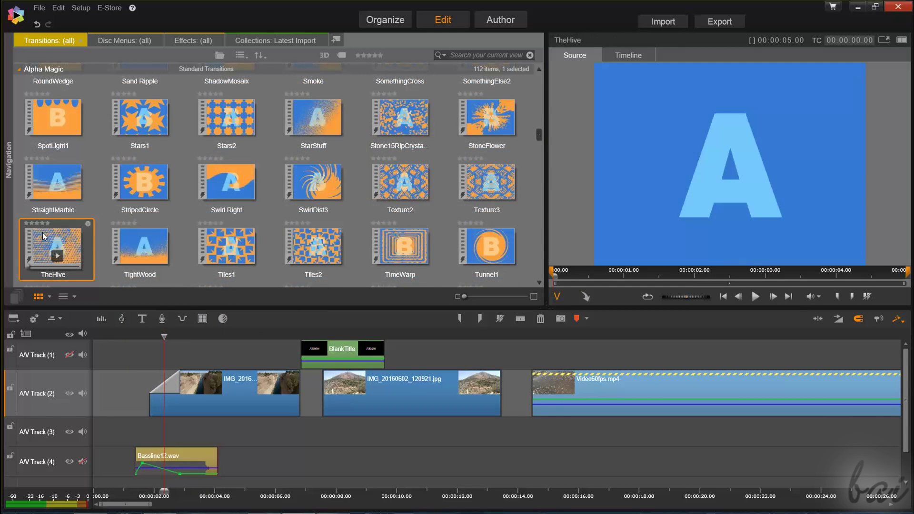
Lengthen the TheHive transition, place Tiles1 at the canal clip's start, and preview from about 1.18 s.
{"action": "left_click_drag", "start_coordinate": [42, 232], "coordinate": [286, 381]}
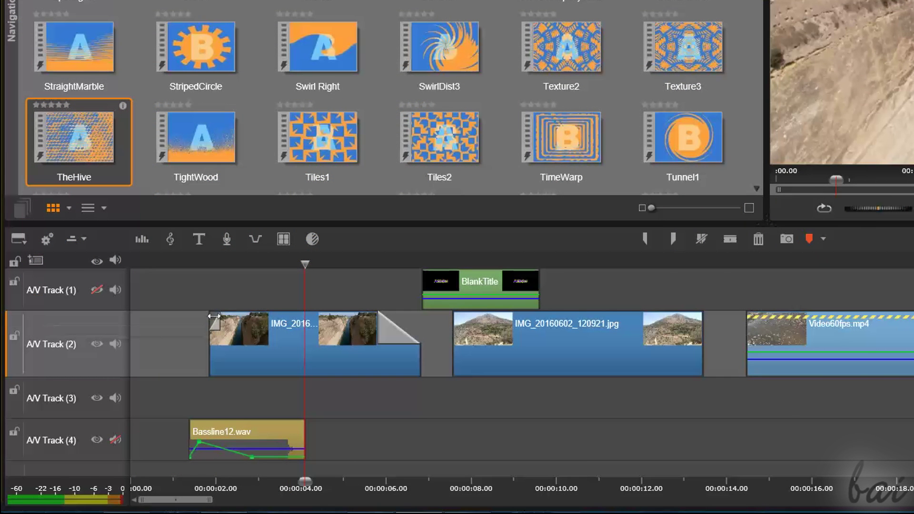
{"action": "mouse_move", "coordinate": [214, 316]}
{"action": "left_mouse_down"}
{"action": "mouse_move", "coordinate": [239, 331]}
{"action": "mouse_move", "coordinate": [306, 335]}
{"action": "left_mouse_up"}
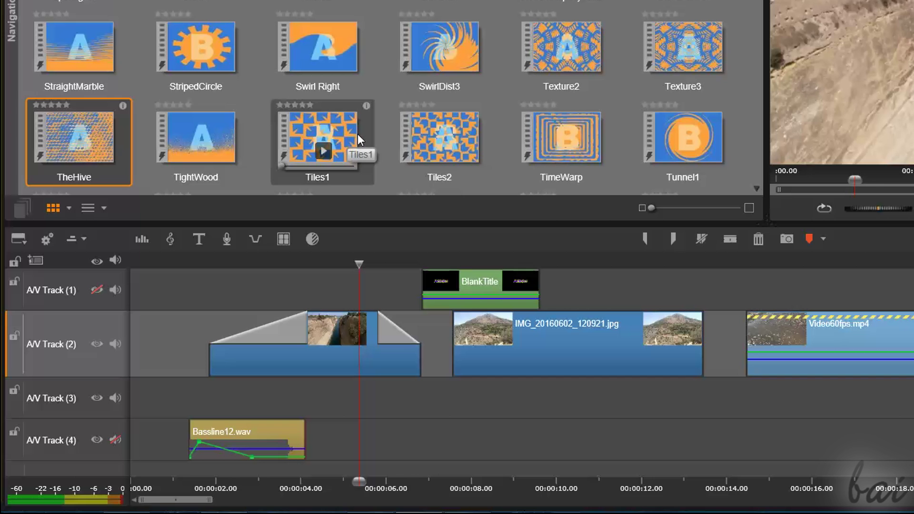
{"action": "left_click_drag", "start_coordinate": [357, 133], "coordinate": [284, 332]}
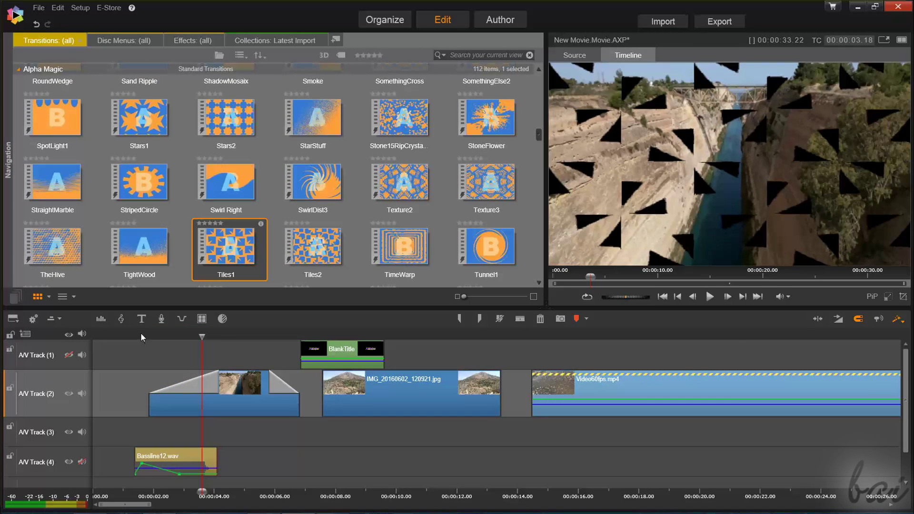
{"action": "left_click", "coordinate": [141, 336]}
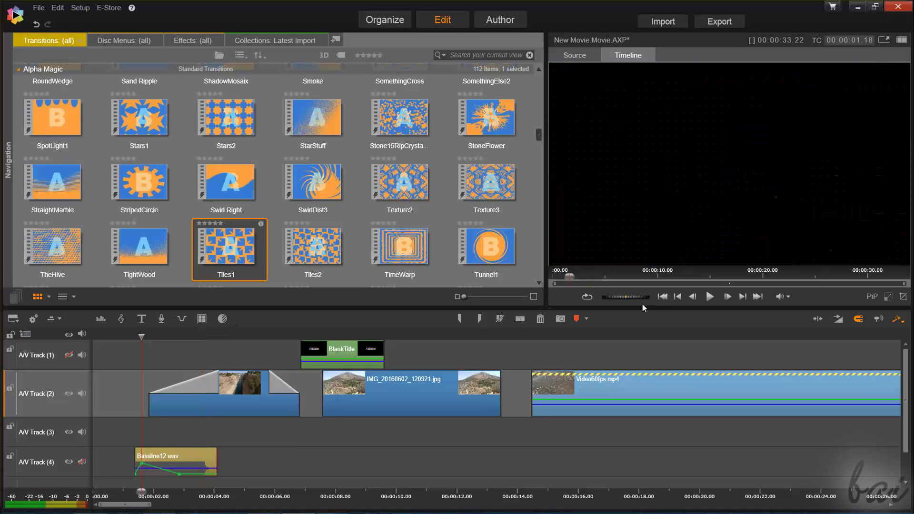
Shorten the canal clip's closing fade and butt IMG_20160602_120921.jpg directly against it.
{"action": "left_click", "coordinate": [710, 297]}
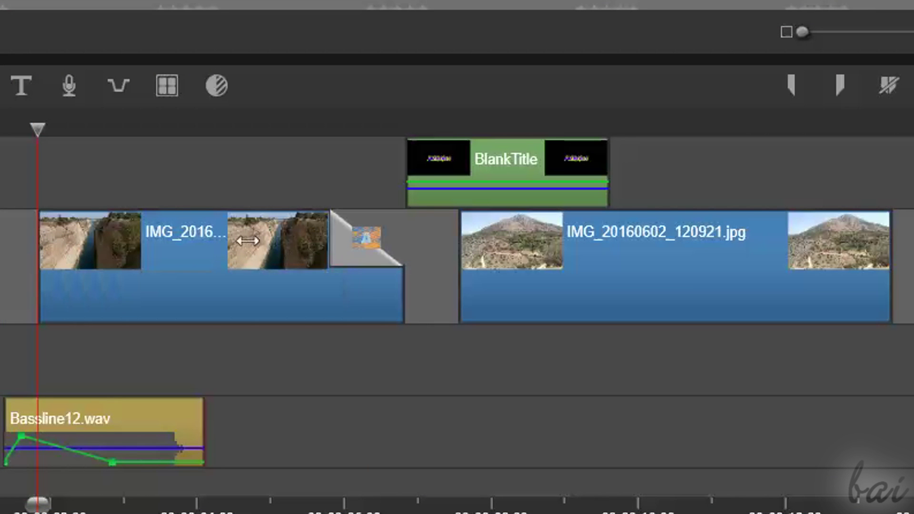
{"action": "left_click_drag", "start_coordinate": [328, 240], "coordinate": [304, 240]}
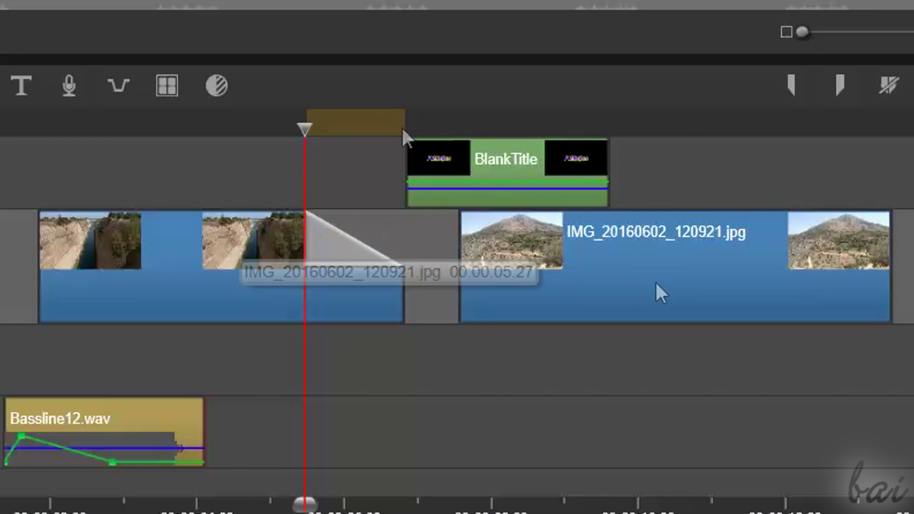
{"action": "left_click_drag", "start_coordinate": [645, 281], "coordinate": [605, 287]}
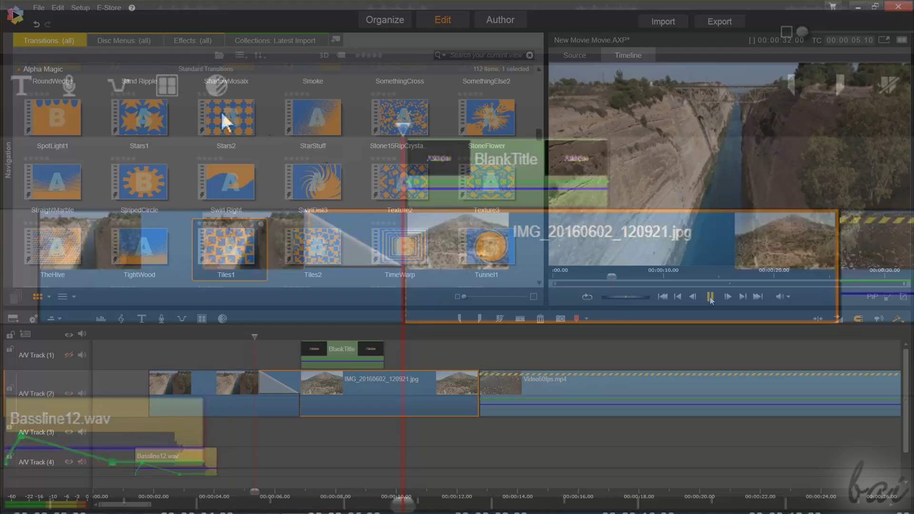
Preview the timeline, then give Bassline12.wav a short fade-in and a fade-out starting near 7.5 s.
{"action": "left_click", "coordinate": [710, 297]}
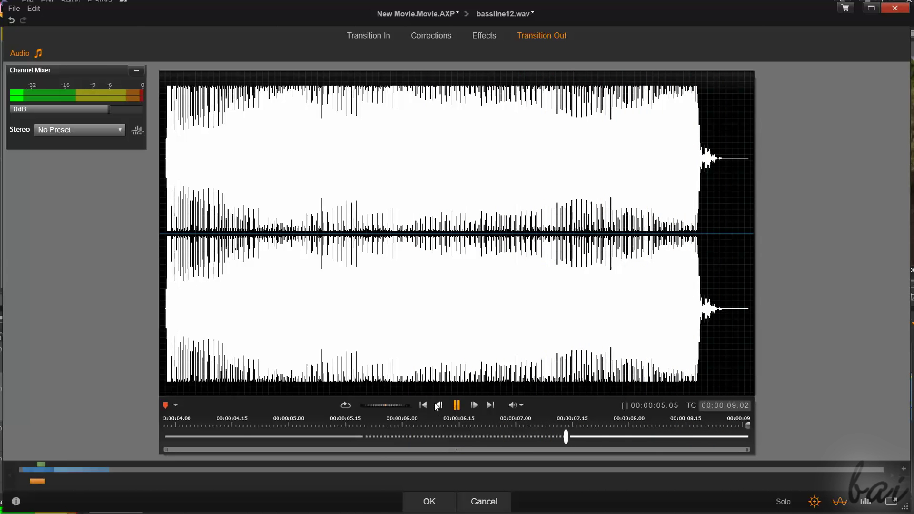
{"action": "key", "text": "Escape"}
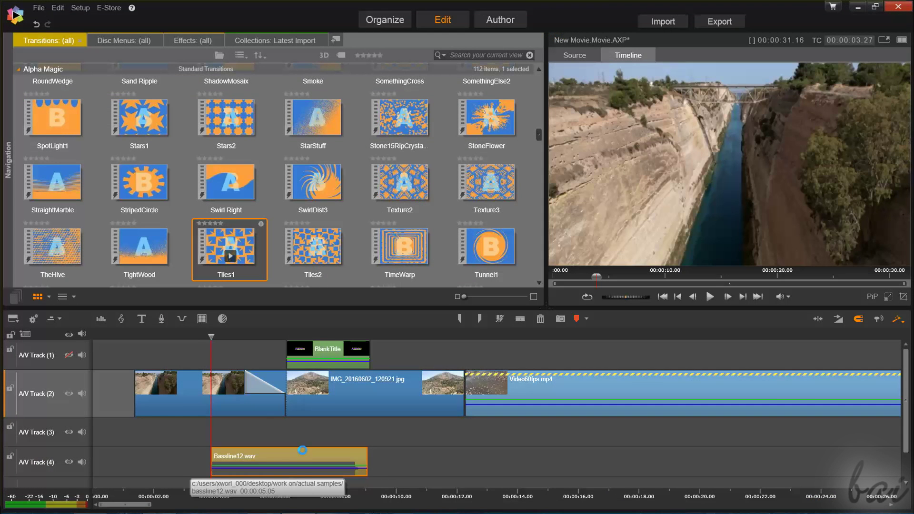
{"action": "double_click", "coordinate": [302, 450]}
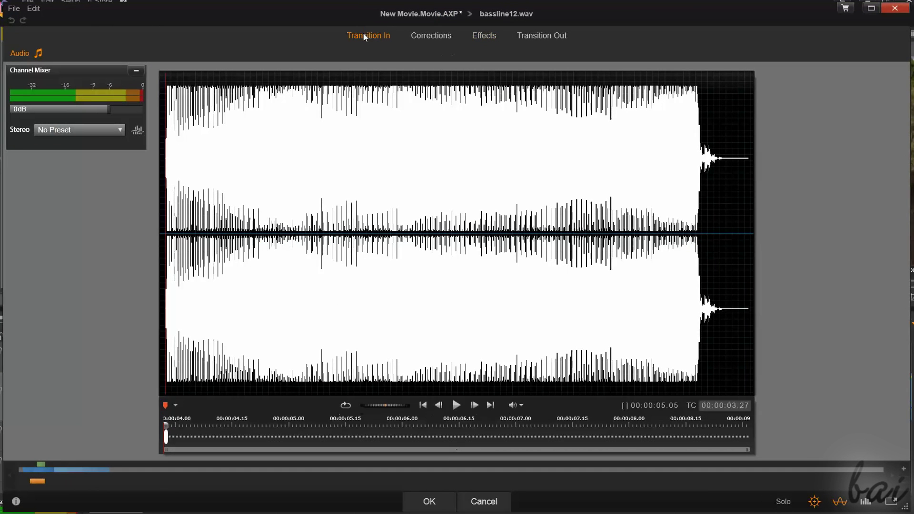
{"action": "left_click_drag", "start_coordinate": [167, 436], "coordinate": [363, 437]}
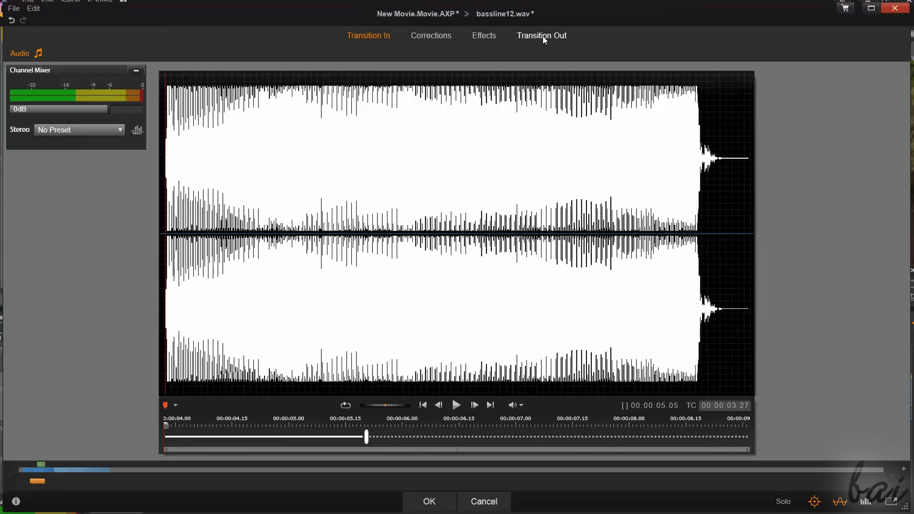
{"action": "left_click", "coordinate": [541, 36]}
{"action": "left_click_drag", "start_coordinate": [745, 436], "coordinate": [565, 437]}
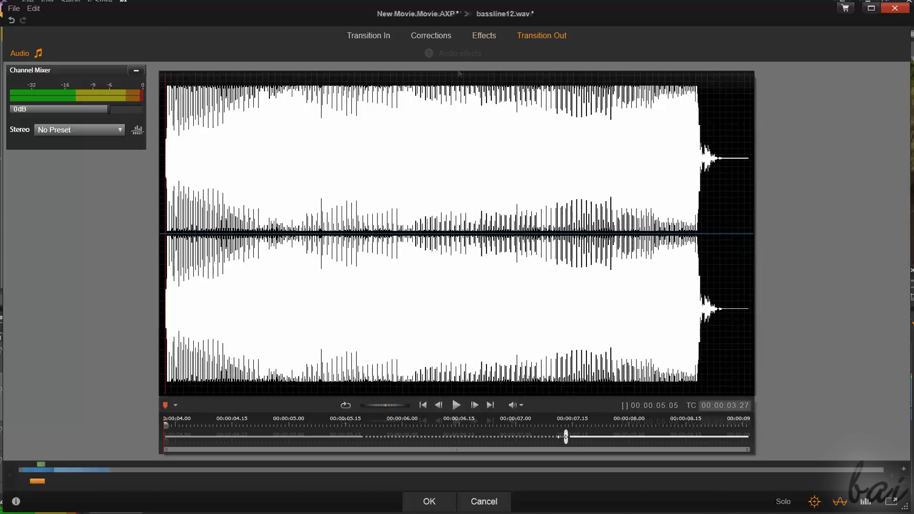
{"action": "left_click", "coordinate": [483, 36]}
{"action": "left_click", "coordinate": [364, 36]}
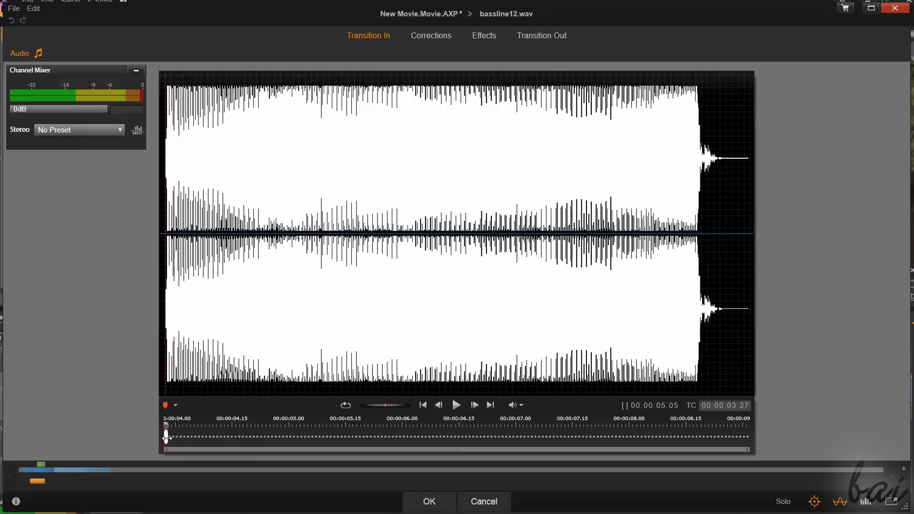
{"action": "left_click_drag", "start_coordinate": [185, 442], "coordinate": [259, 445]}
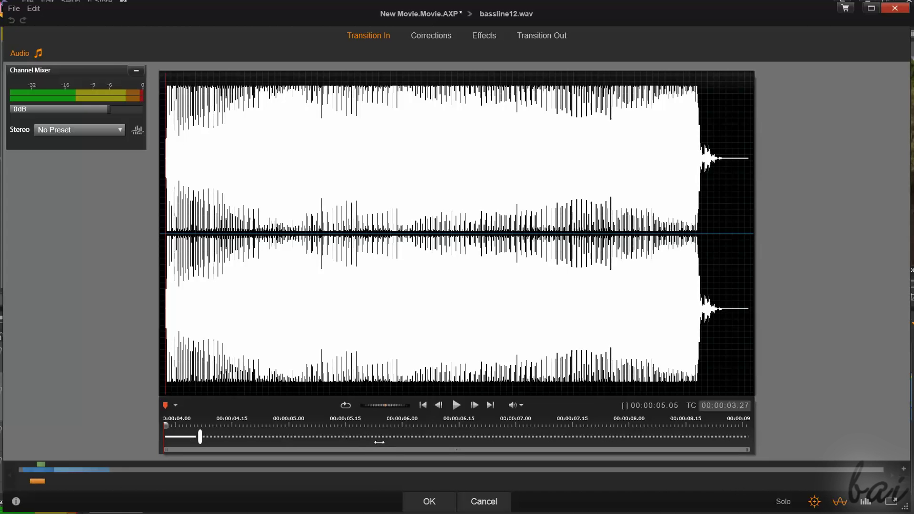